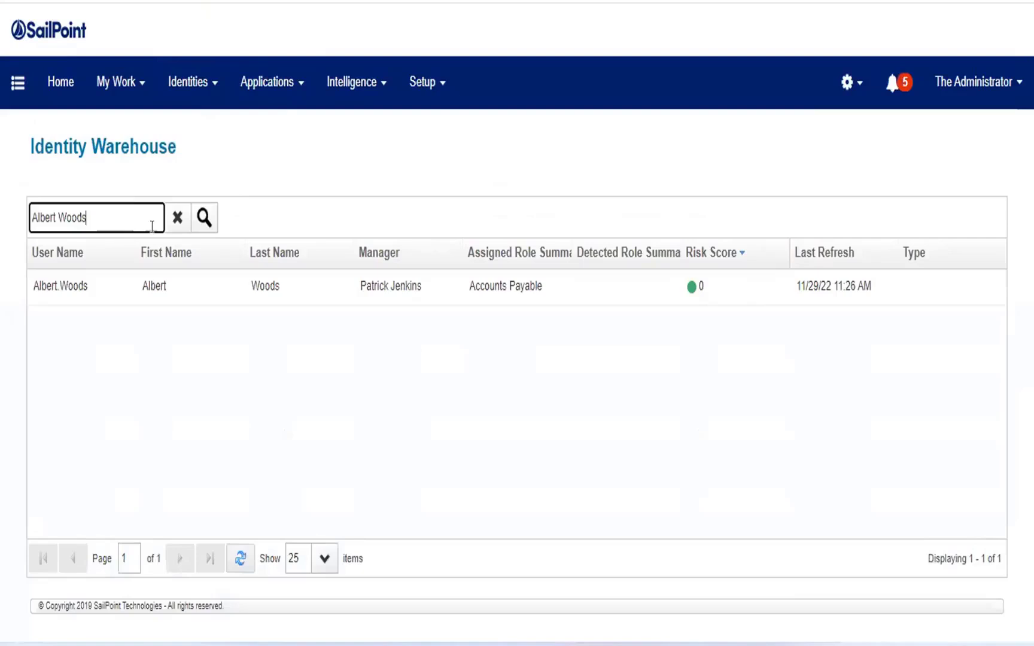
# Step: Open the identity found by the search and review its attributes and its assigned roles and entitlements
pyautogui.click(151, 280)
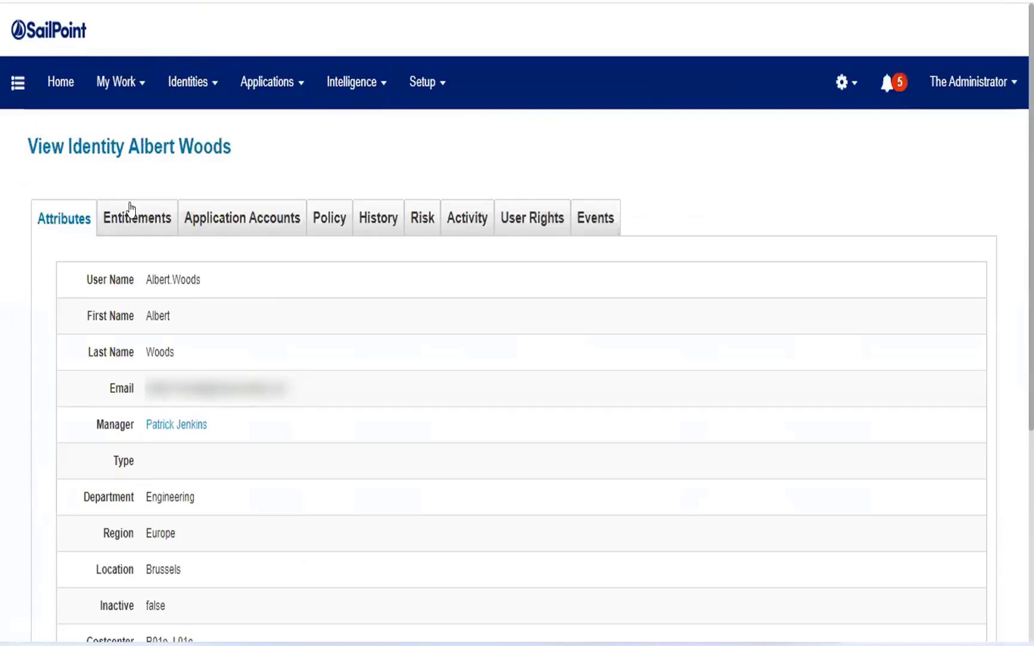
pyautogui.moveTo(67, 276); pyautogui.dragTo(168, 606)
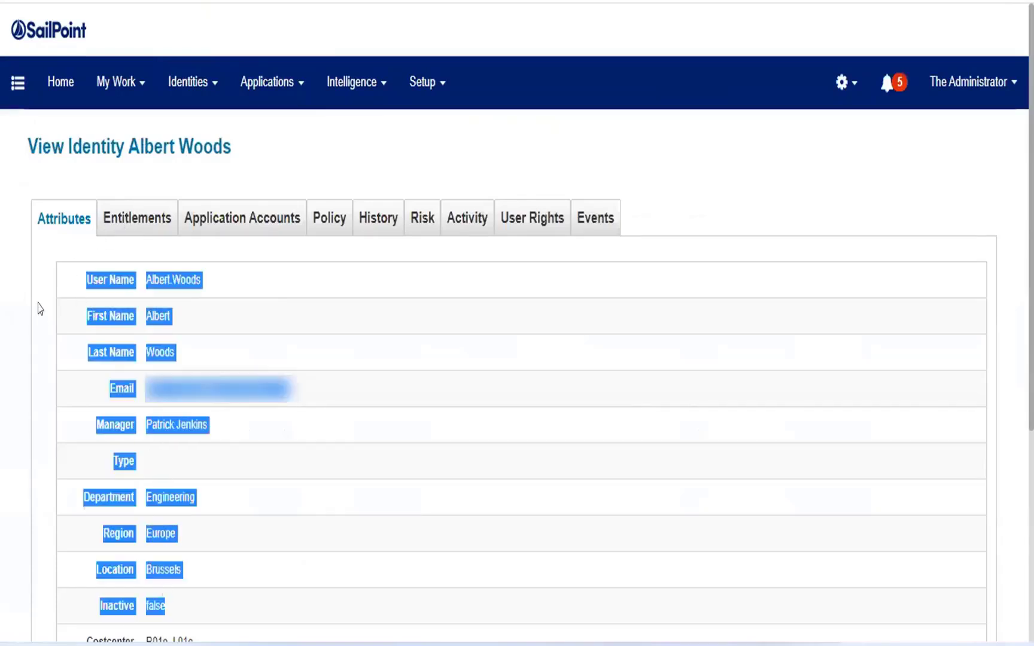
pyautogui.click(39, 309)
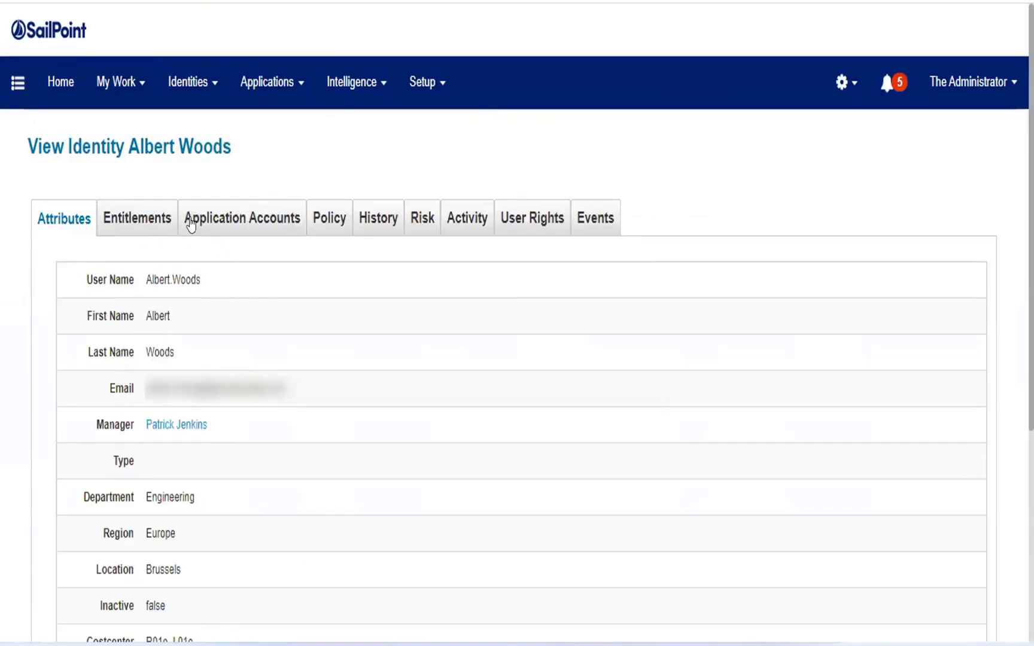
pyautogui.click(137, 219)
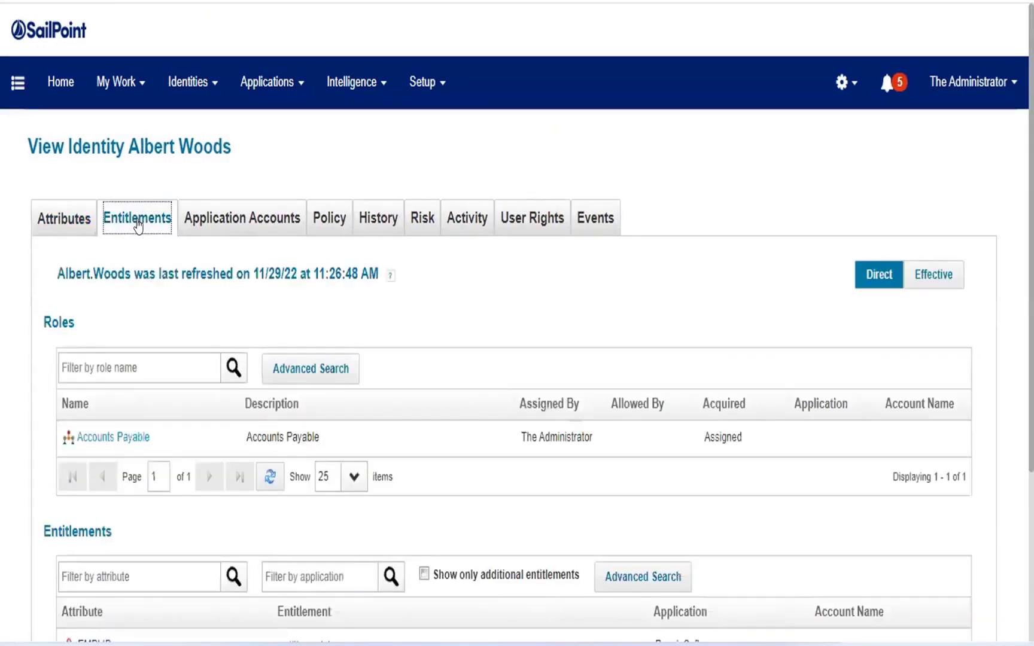
pyautogui.scroll(-2, 137, 228)
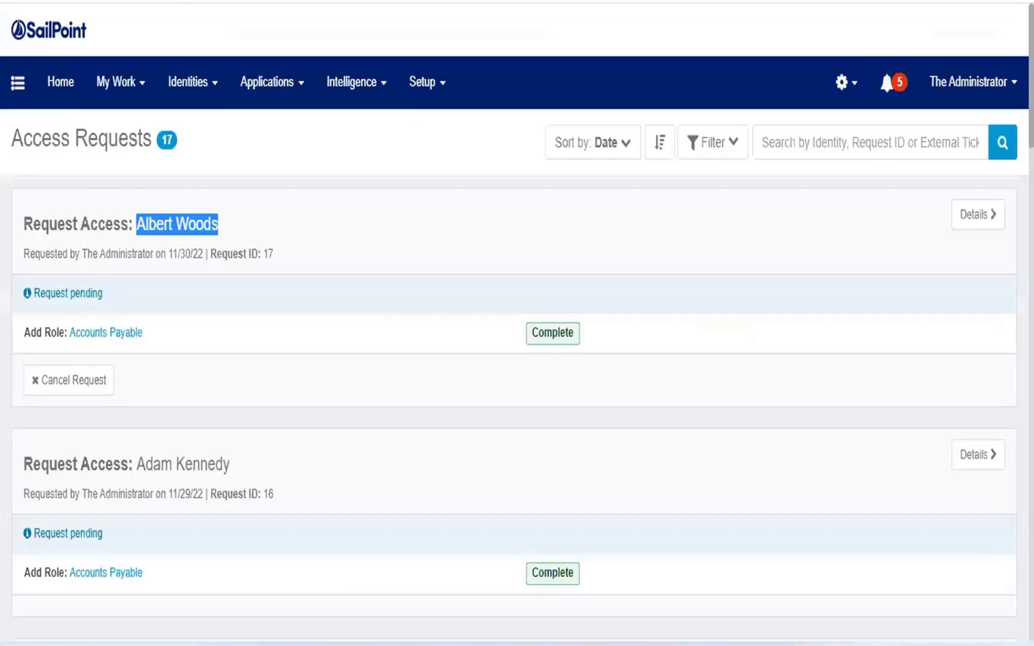
# Step: Go to role management and examine the role information of the Accounts Payable business role
pyautogui.click(424, 85)
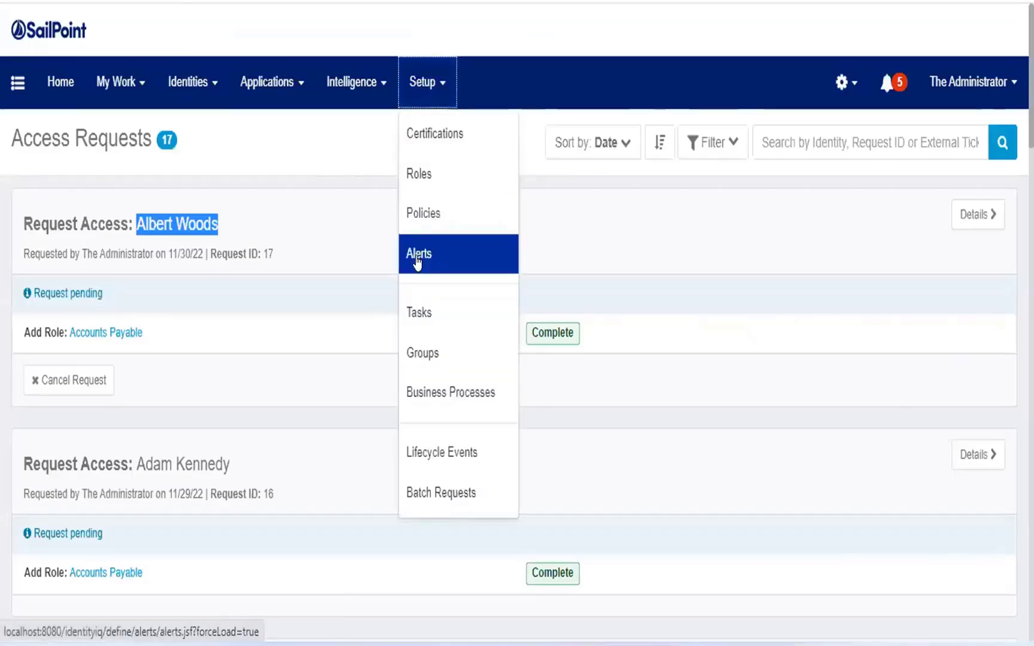
pyautogui.click(427, 182)
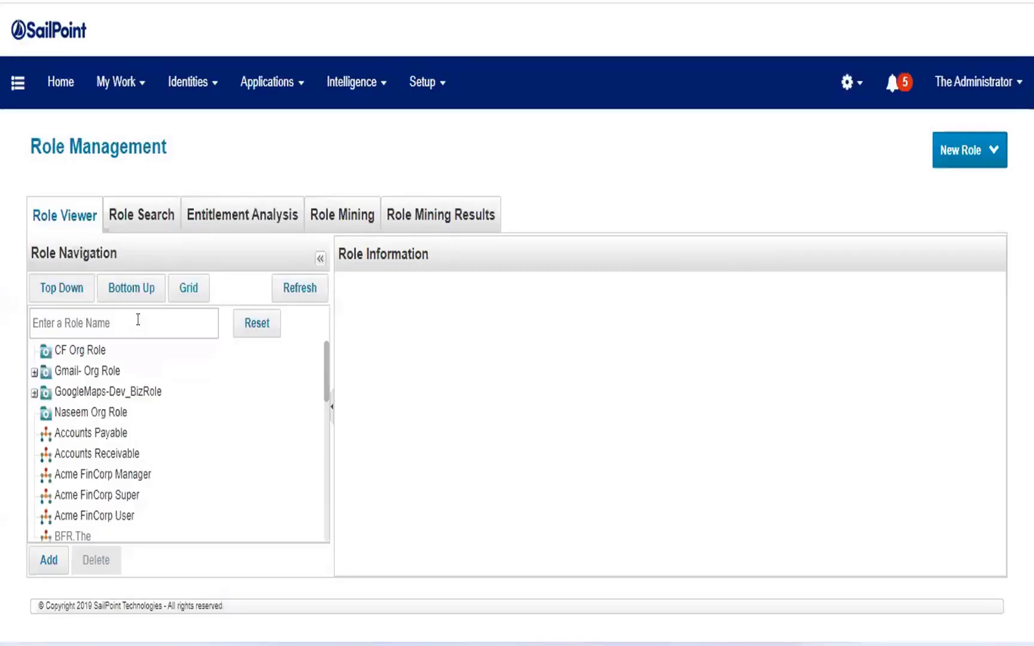
pyautogui.click(103, 438)
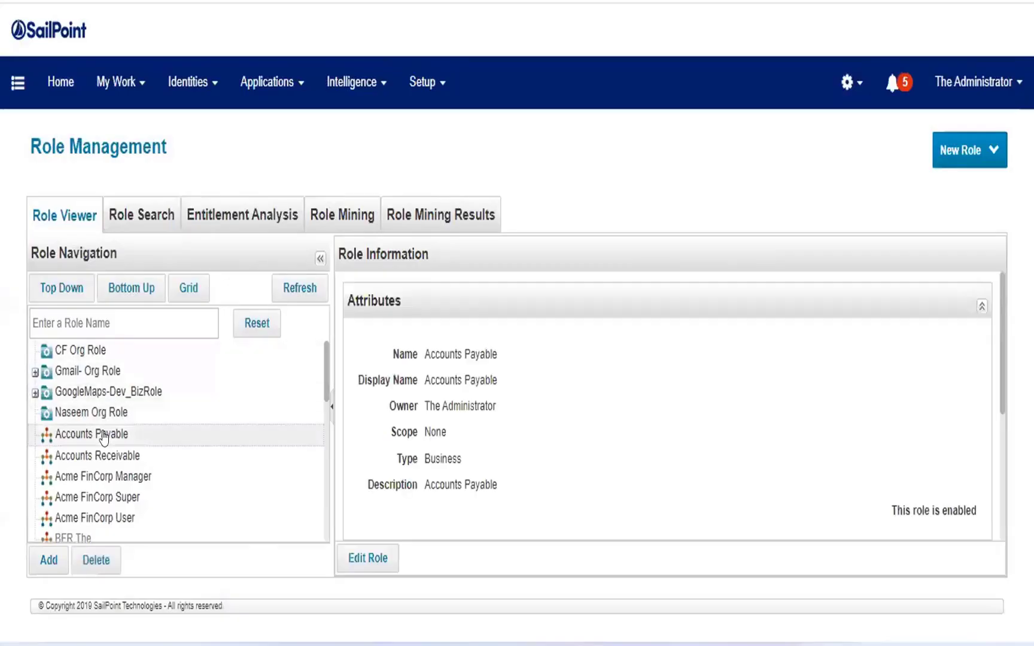
pyautogui.scroll(-4, 635, 424)
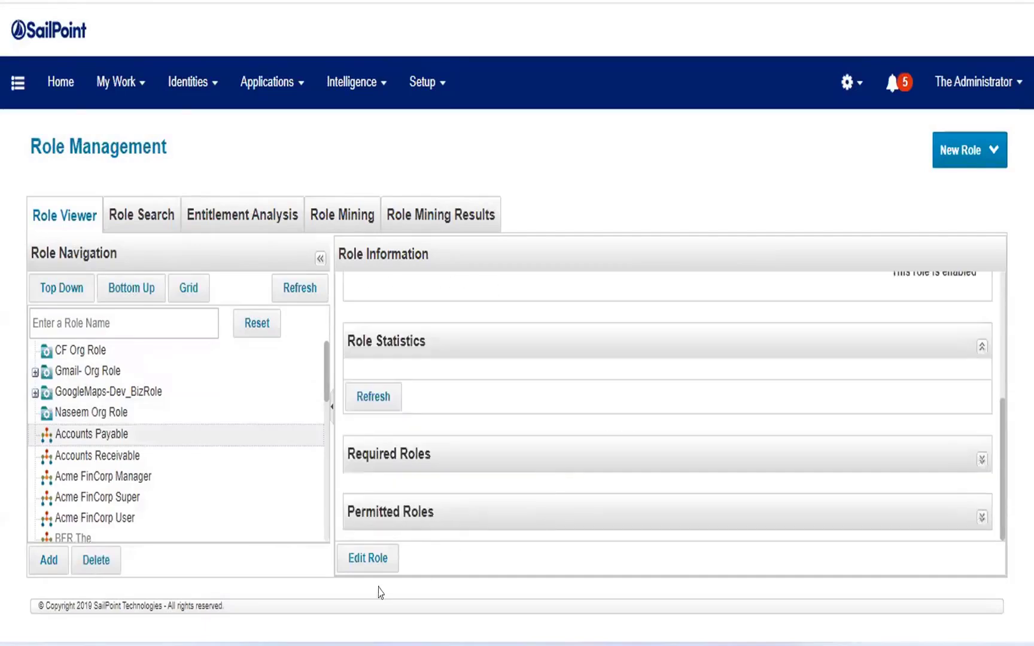
pyautogui.click(390, 550)
pyautogui.scroll(-2, 291, 432)
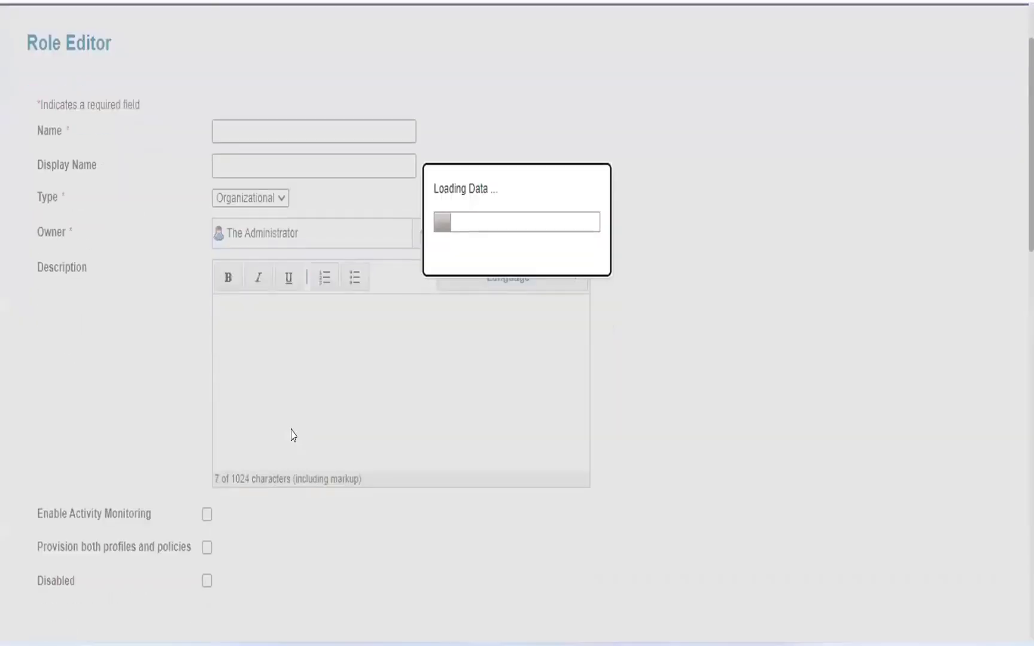
pyautogui.scroll(-6, 286, 420)
pyautogui.scroll(8, 268, 390)
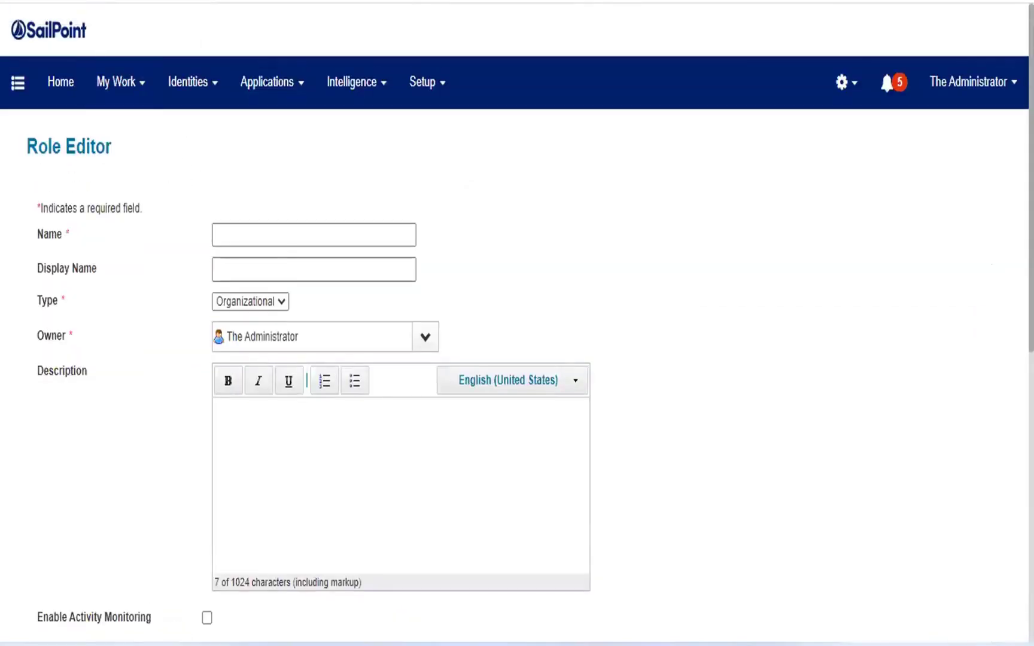
pyautogui.hotkey('alt', 'Left')
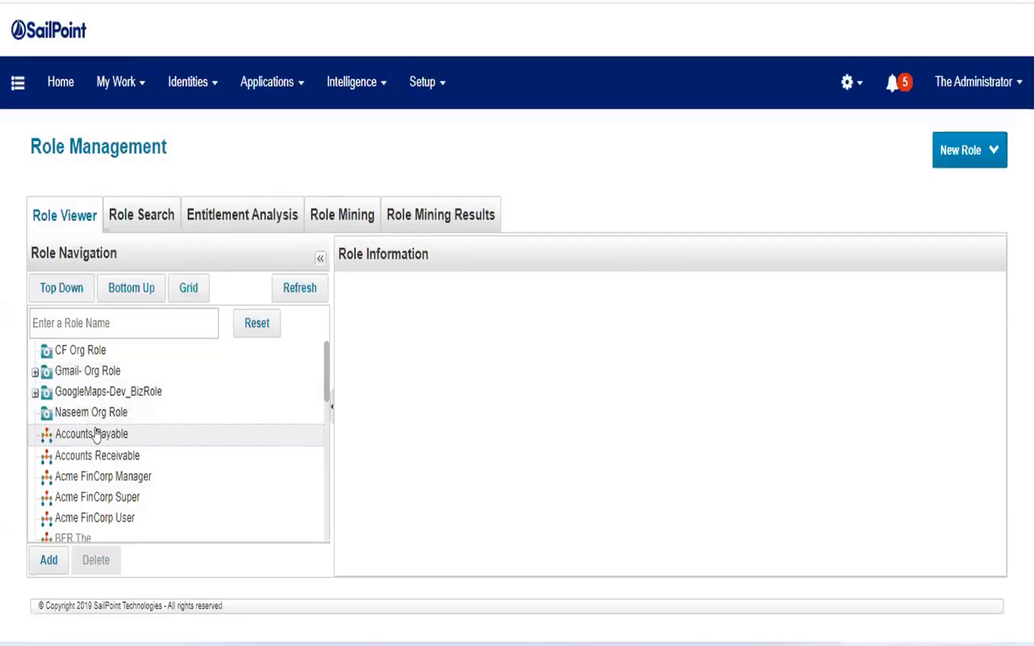
# Step: Show the required and permitted roles of the Accounts Payable role, and open its required role Accounts Payable-IT
pyautogui.click(111, 433)
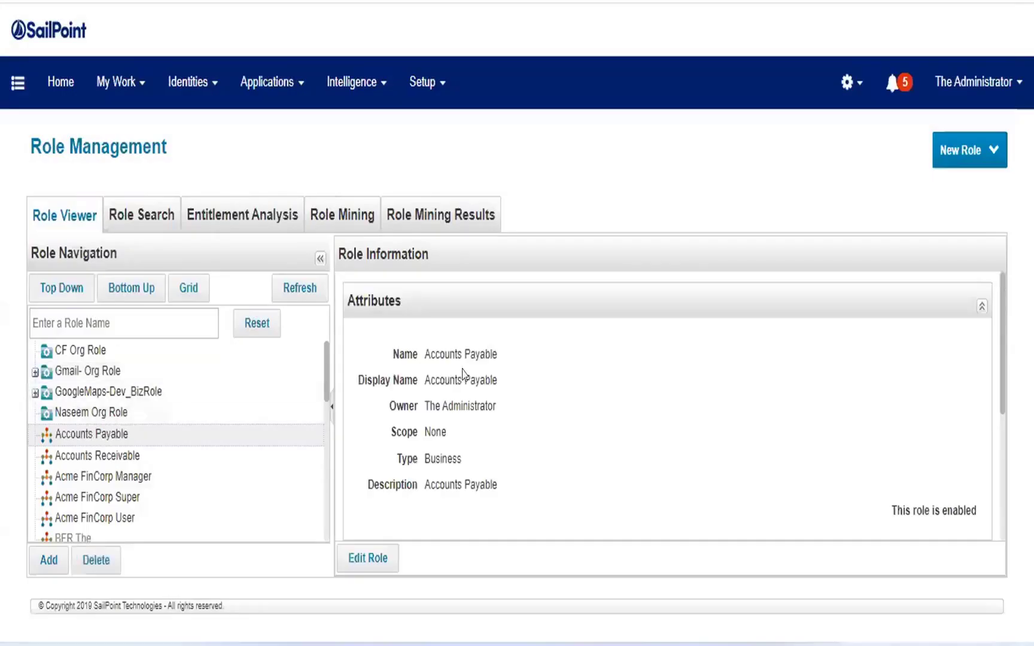
pyautogui.scroll(-4, 533, 405)
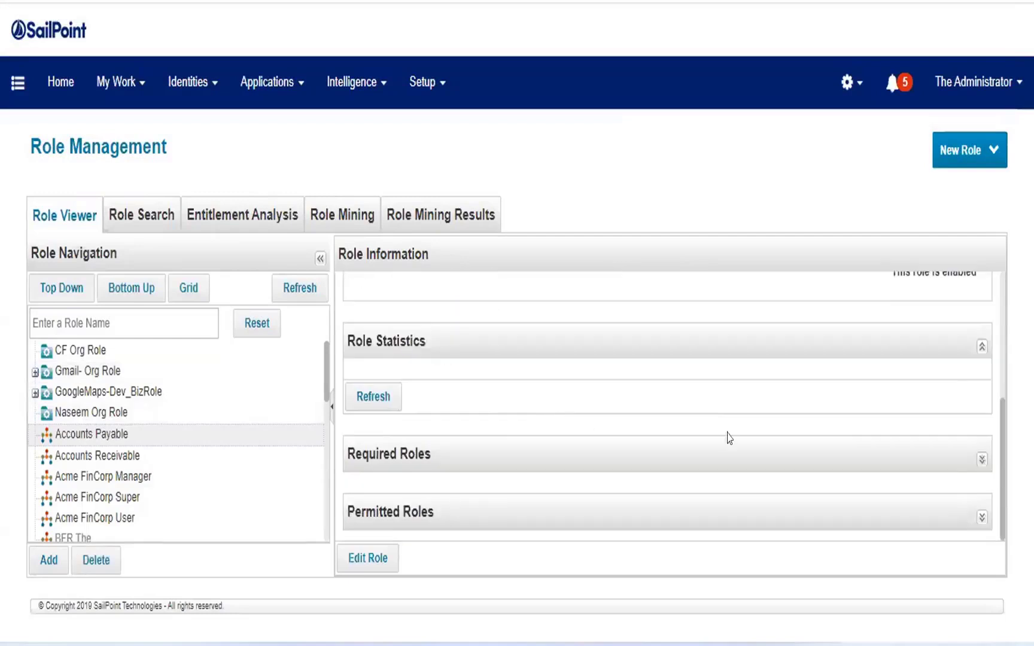
pyautogui.click(982, 459)
pyautogui.scroll(-2, 801, 409)
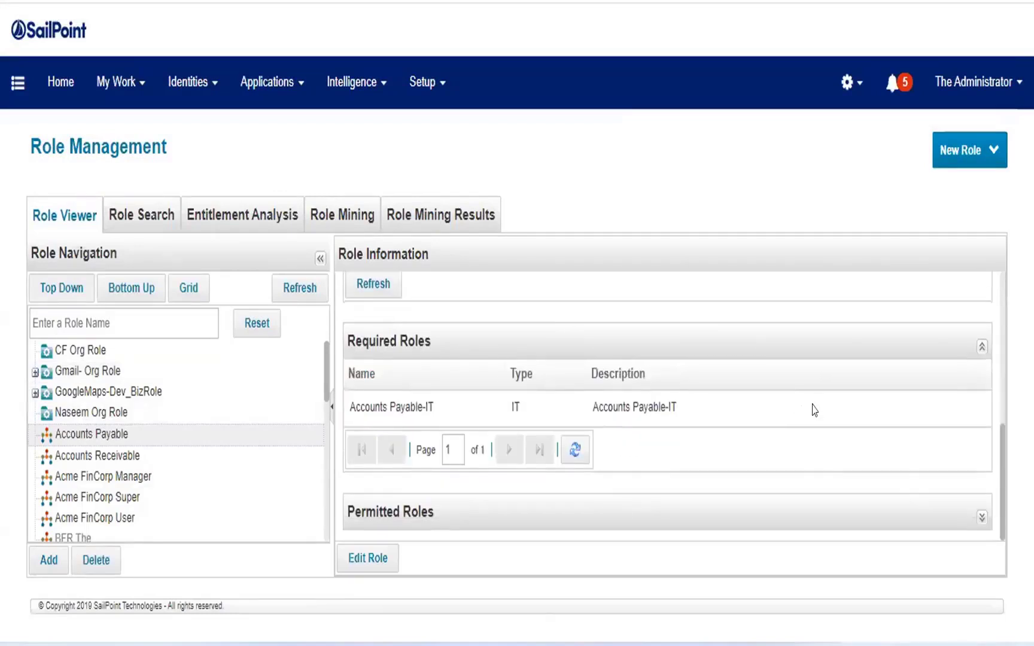
pyautogui.click(982, 517)
pyautogui.scroll(-2, 694, 425)
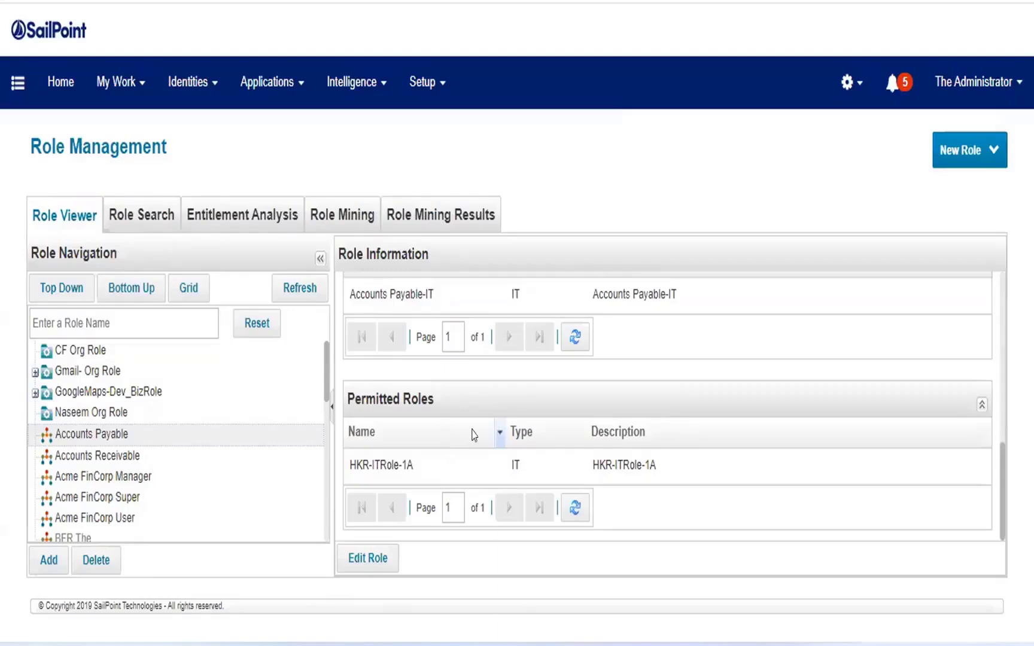
pyautogui.scroll(2, 474, 435)
pyautogui.click(419, 398)
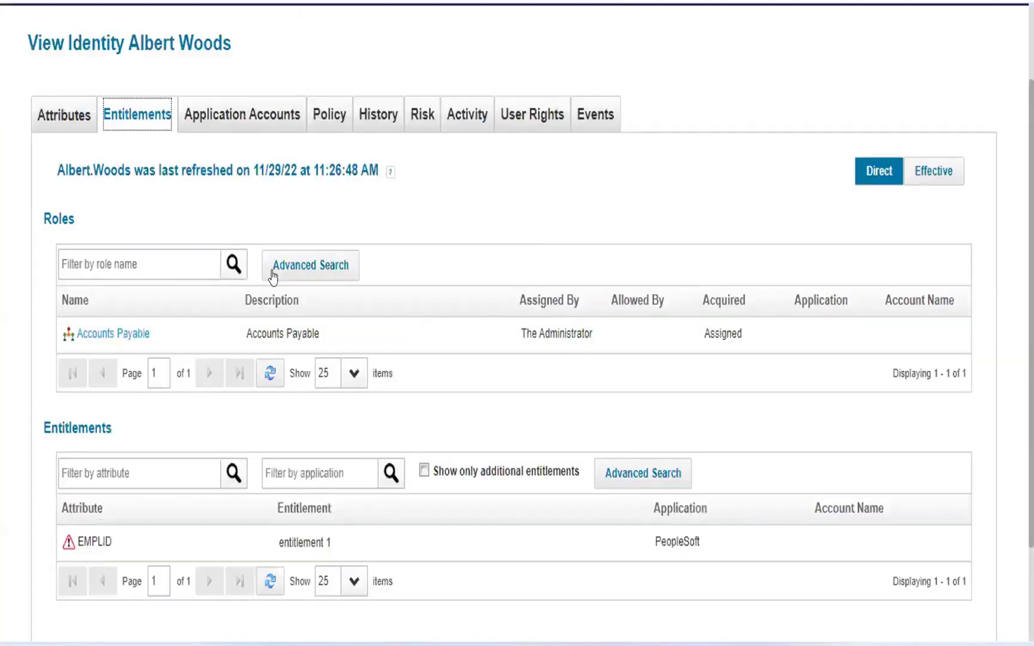
# Step: In the identity's entitlements, examine the details of entitlement 1 and the allowed roles of the Accounts Payable role
pyautogui.scroll(-3, 335, 416)
pyautogui.click(232, 419)
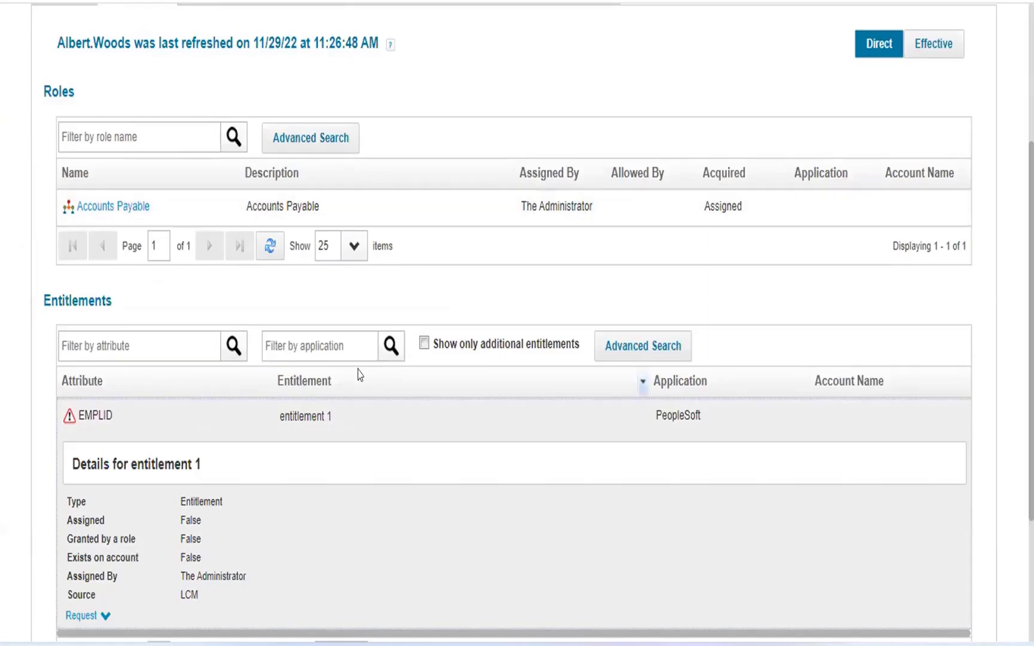
pyautogui.click(204, 410)
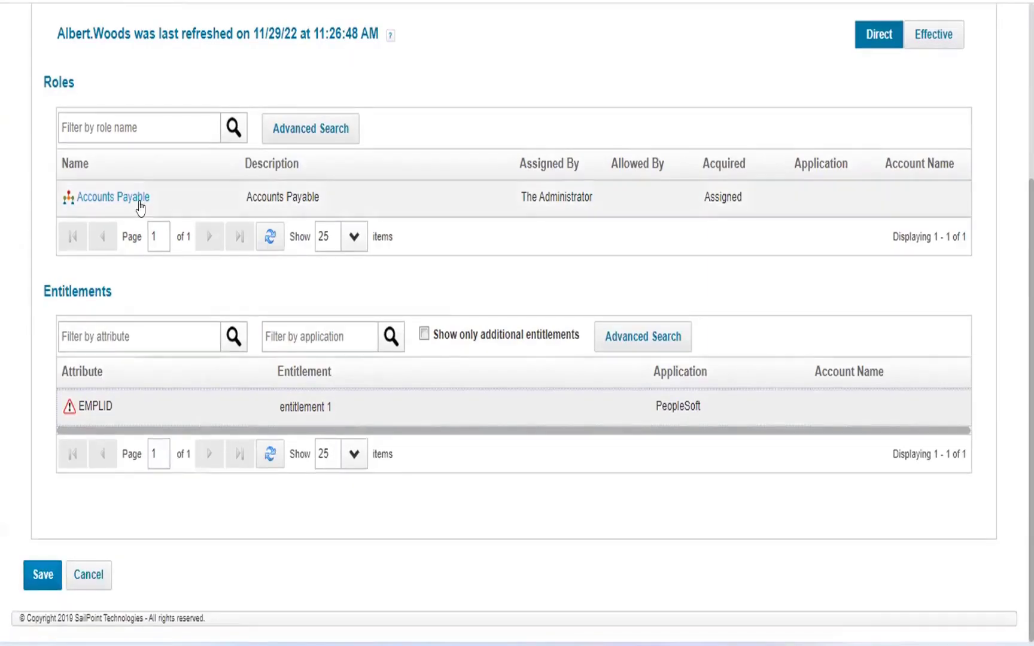
pyautogui.click(139, 202)
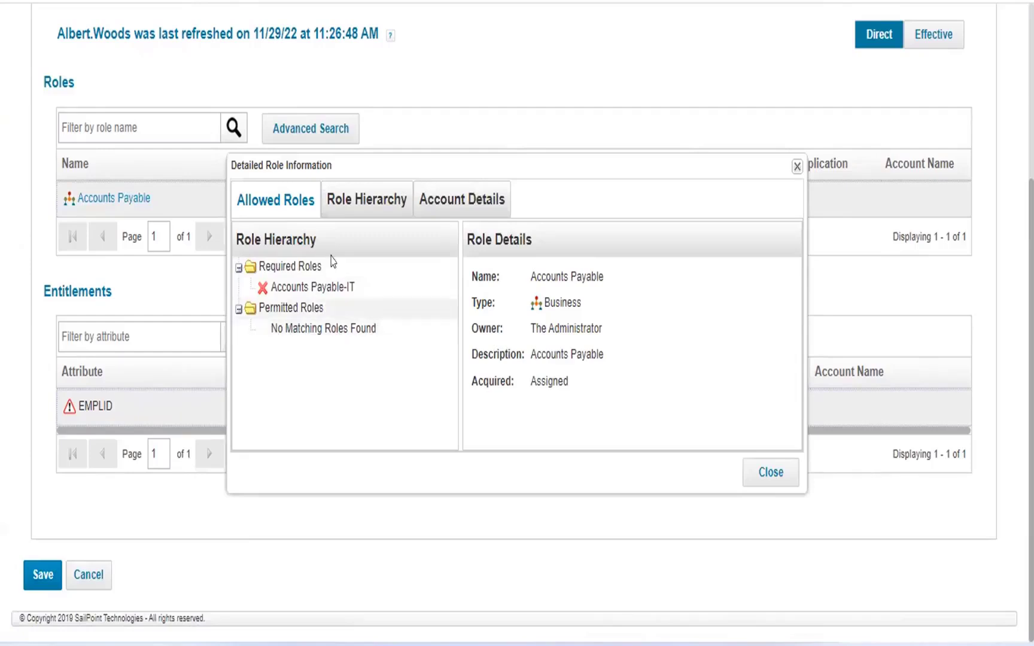
pyautogui.click(754, 473)
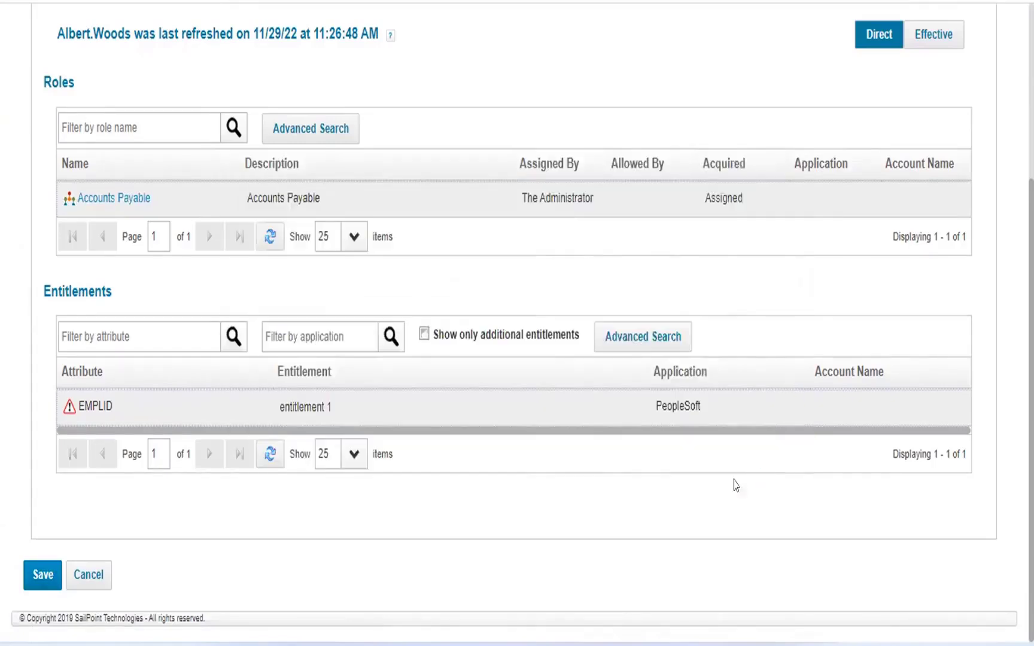
pyautogui.scroll(4, 137, 188)
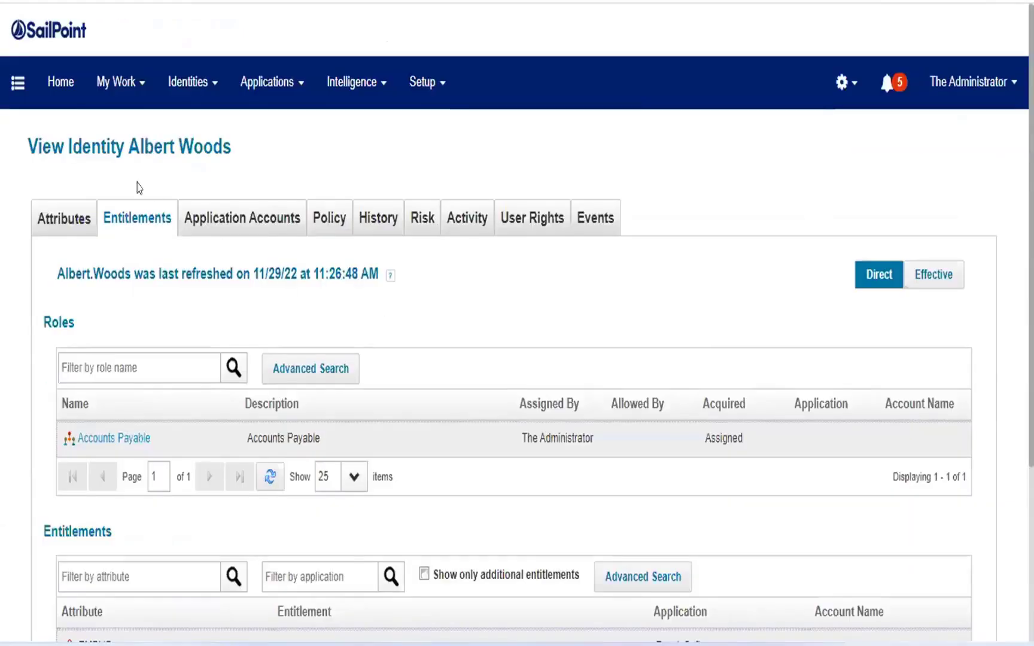
# Step: Open the access requests list and mark the request ID of the most recent Accounts Payable request
pyautogui.click(60, 82)
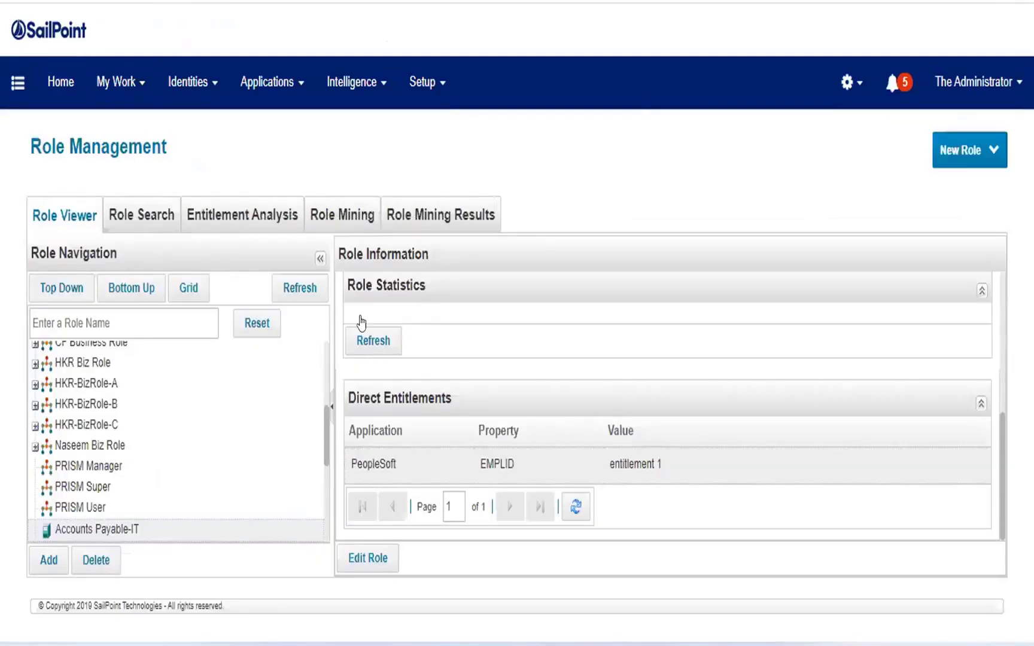
pyautogui.click(117, 82)
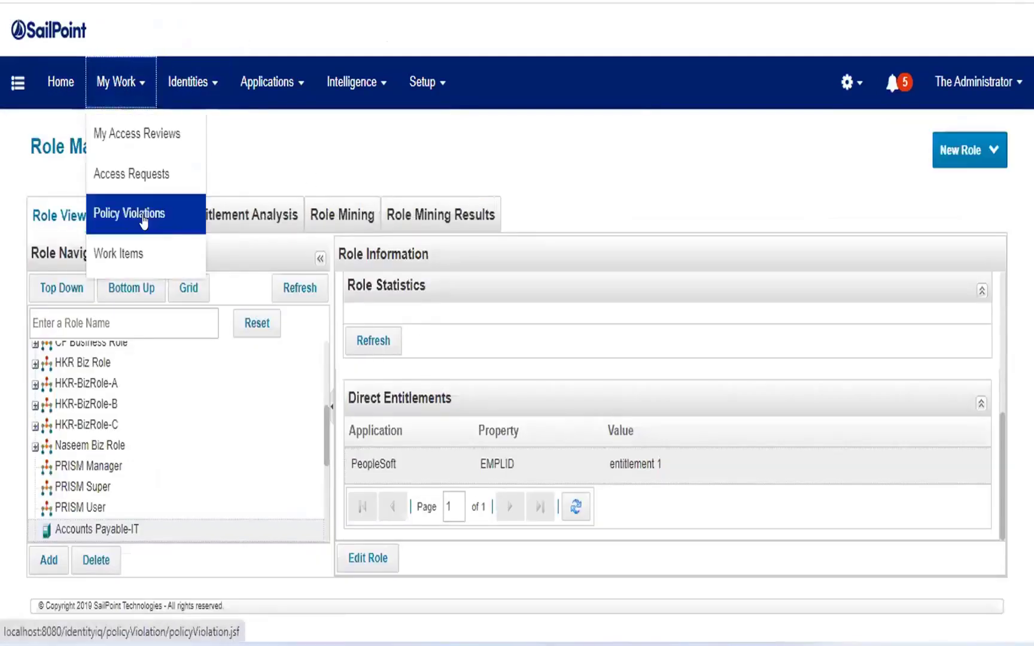
pyautogui.click(157, 183)
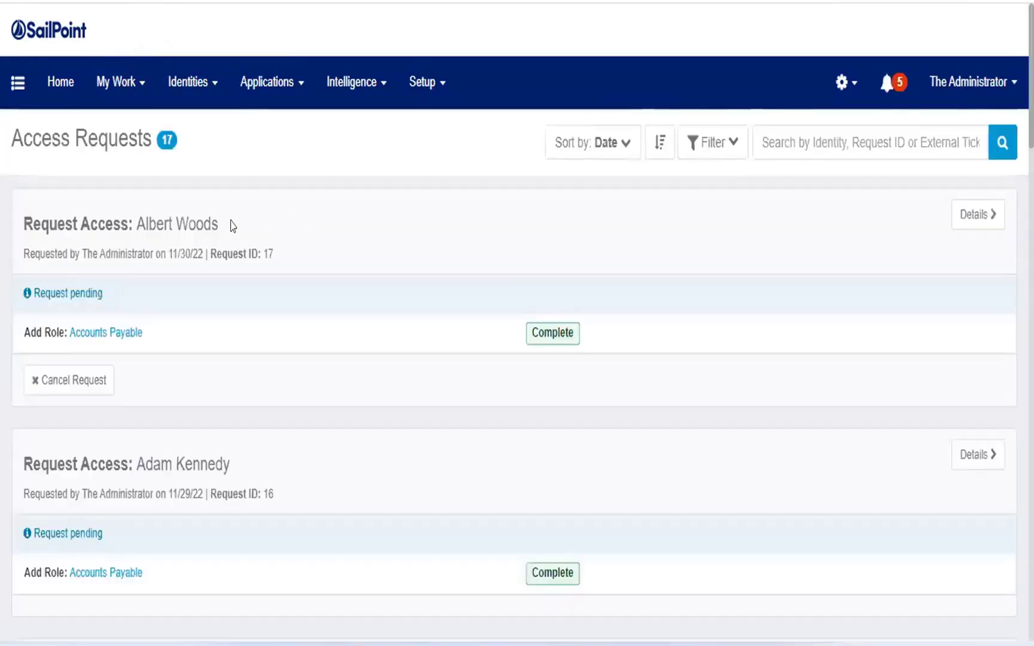
pyautogui.moveTo(271, 255); pyautogui.dragTo(259, 255)
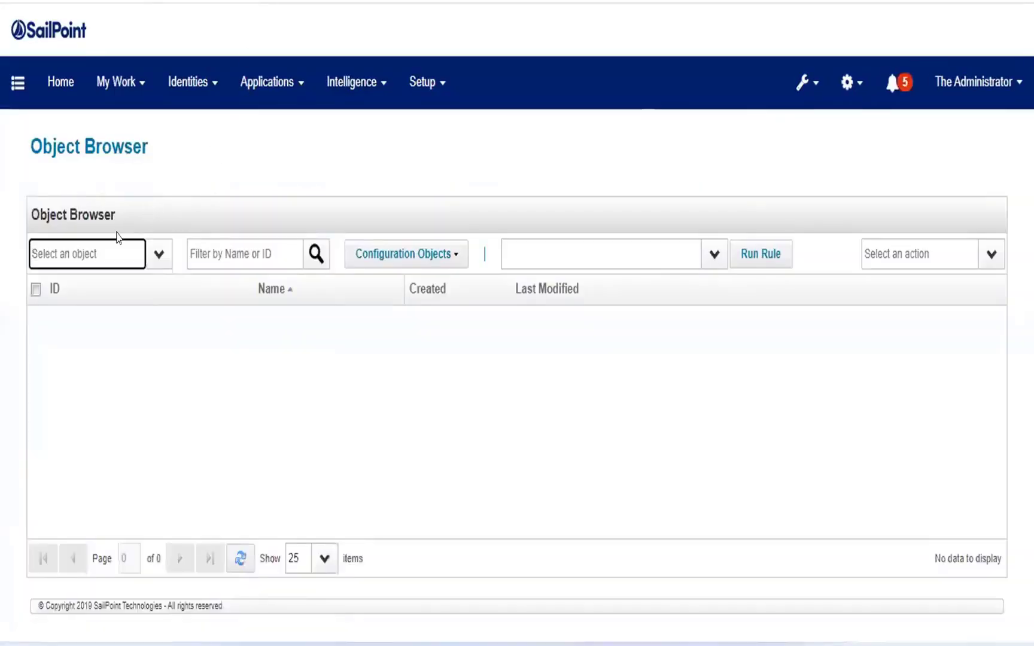
# Step: List the IdentityRequest objects in the Object Browser, sorted by RequestId in descending order
pyautogui.write('Ident')
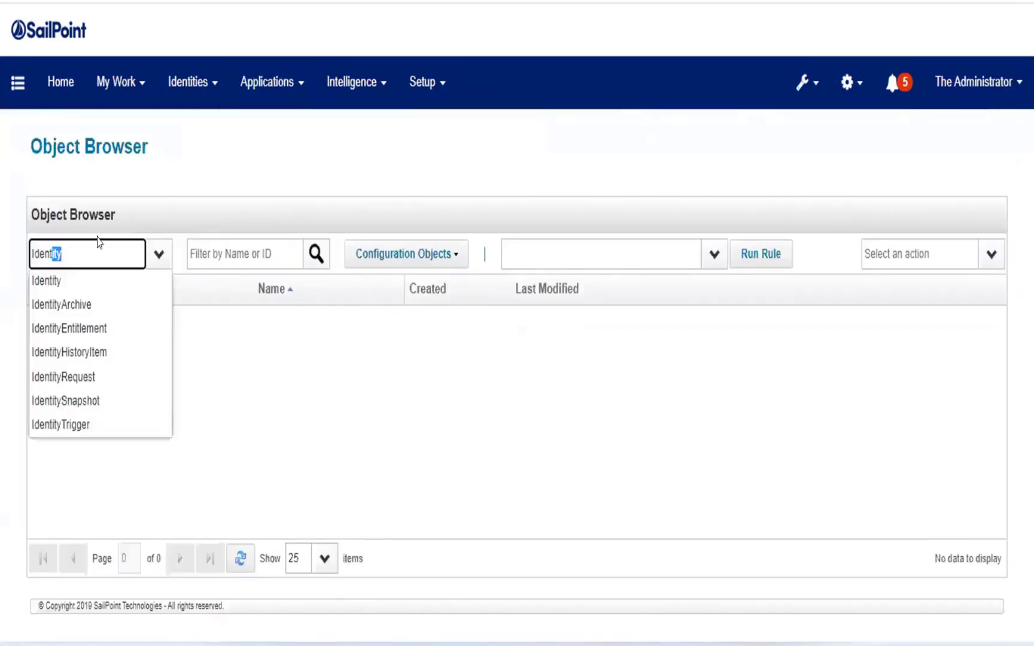
pyautogui.write('ityRe')
pyautogui.press('Tab')
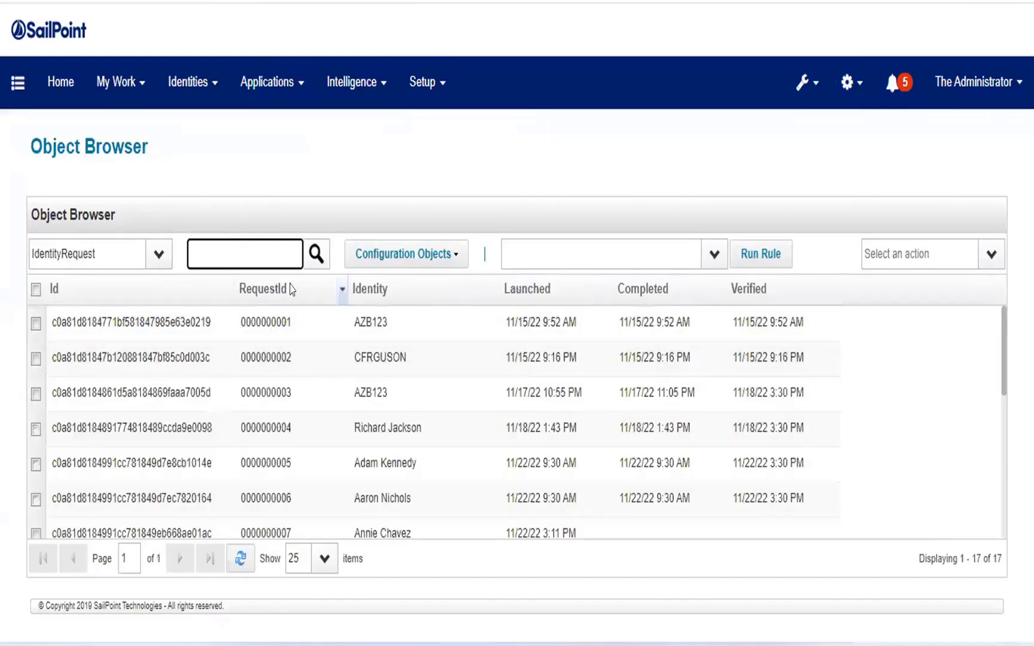
pyautogui.click(290, 290)
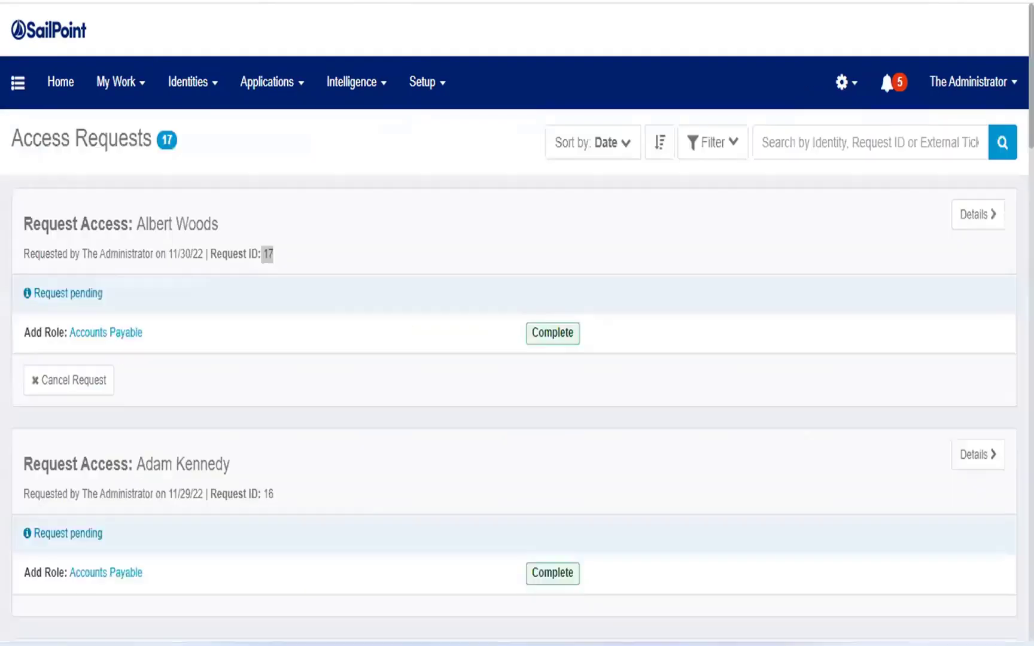
# Step: Check the request ID of the most recent access request again and return to the Object Browser
pyautogui.doubleClick(268, 254)
pyautogui.moveTo(293, 251); pyautogui.dragTo(227, 252)
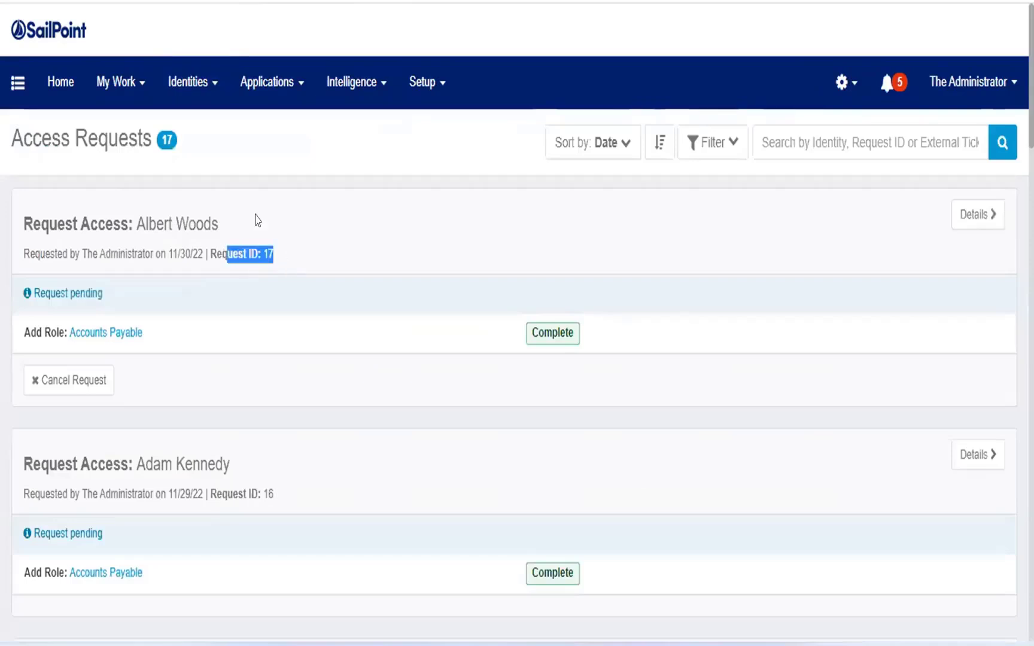
pyautogui.hotkey('alt', 'Tab')
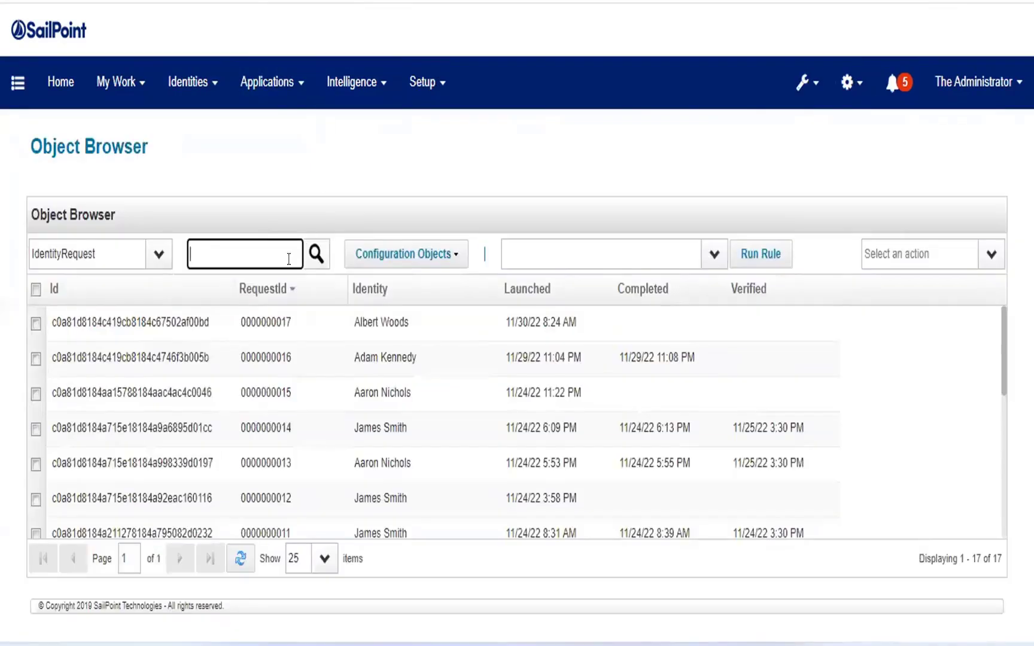
# Step: Open the most recent IdentityRequest object and examine its approvalSummaries and provisionedProject entries in the XML
pyautogui.click(253, 322)
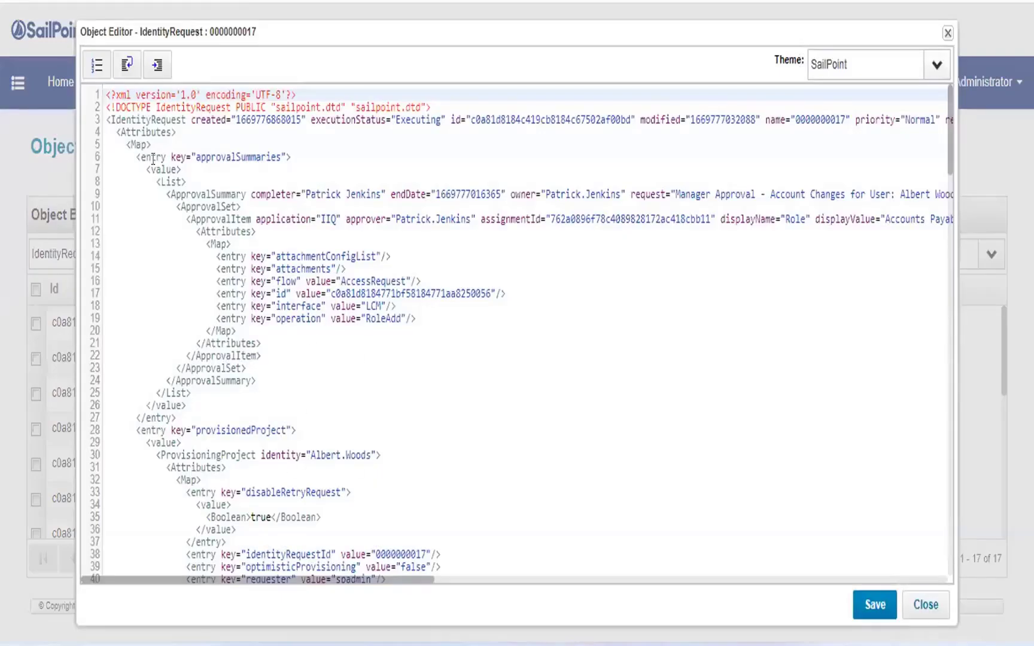
pyautogui.moveTo(133, 157); pyautogui.dragTo(250, 362)
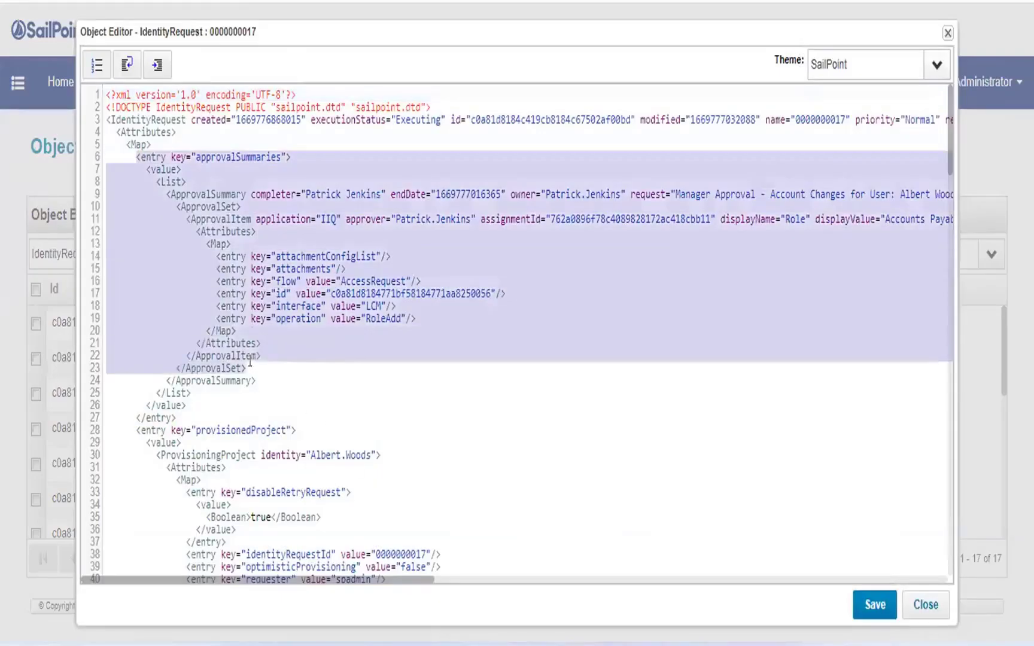
pyautogui.scroll(-4, 317, 356)
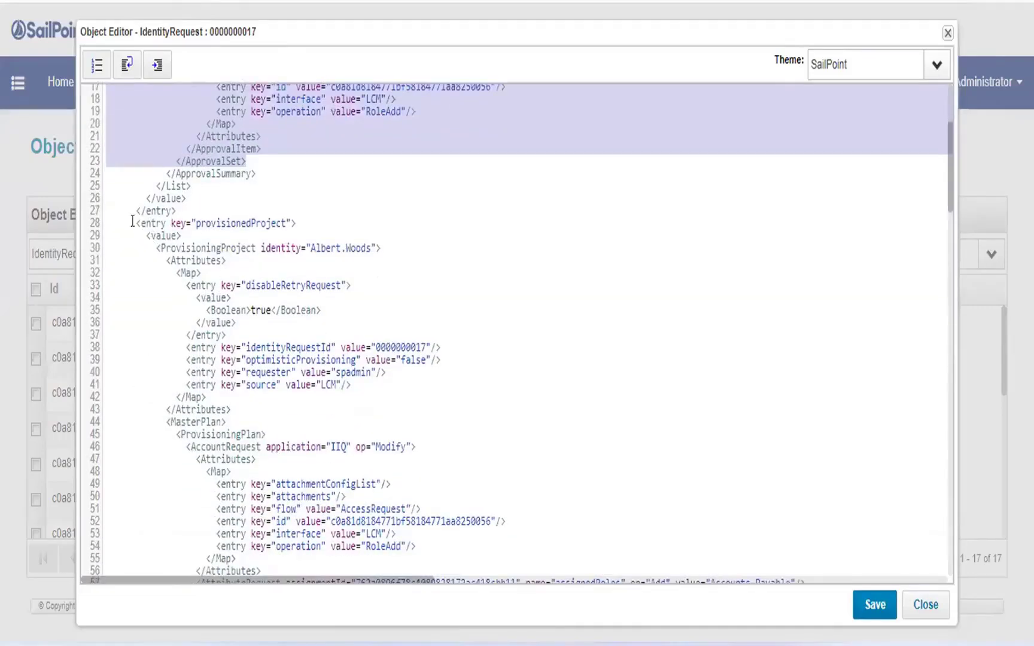
pyautogui.moveTo(138, 223); pyautogui.dragTo(374, 275)
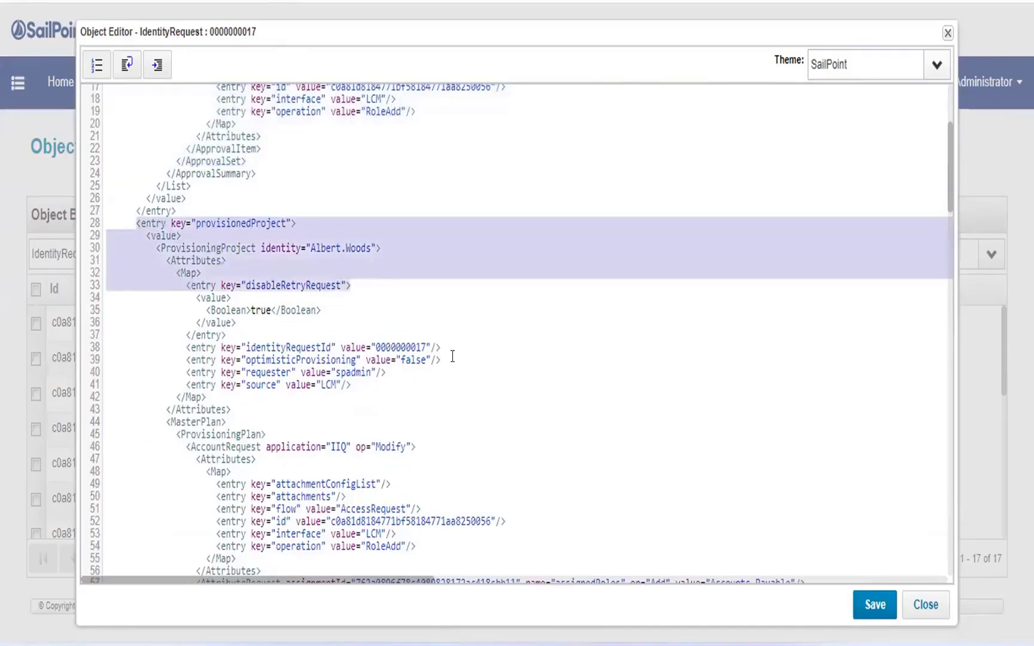
pyautogui.scroll(-5, 452, 356)
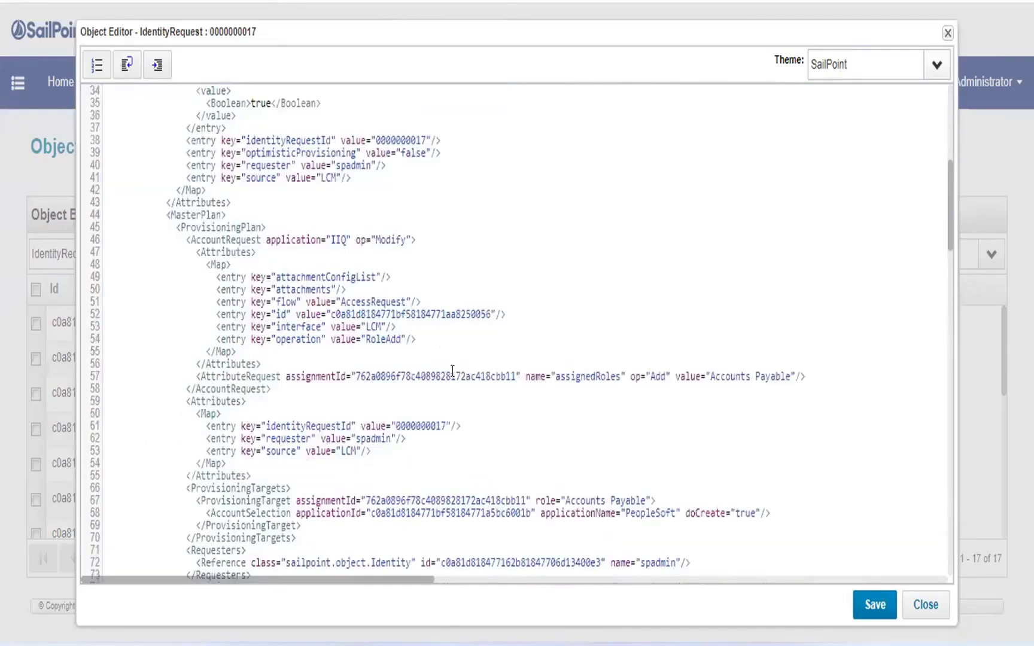
# Step: Examine the provisioning plans and IdentityRequestItem entries in the XML, highlight the PeopleSoft expansion item's ProvisioningPlan element, and close the object
pyautogui.scroll(-10, 453, 370)
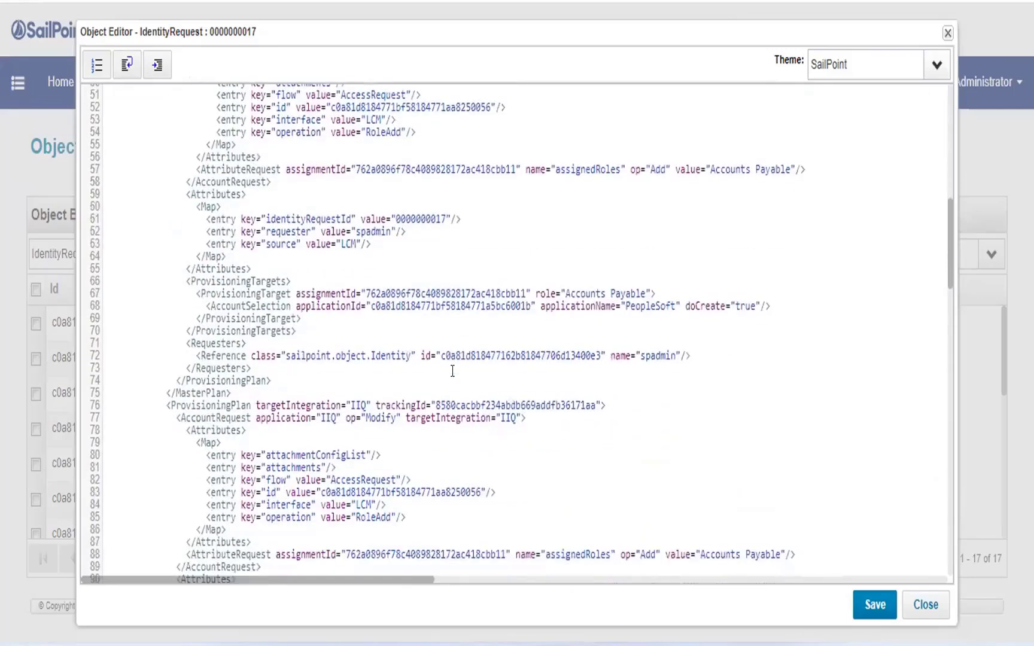
pyautogui.scroll(-8, 399, 376)
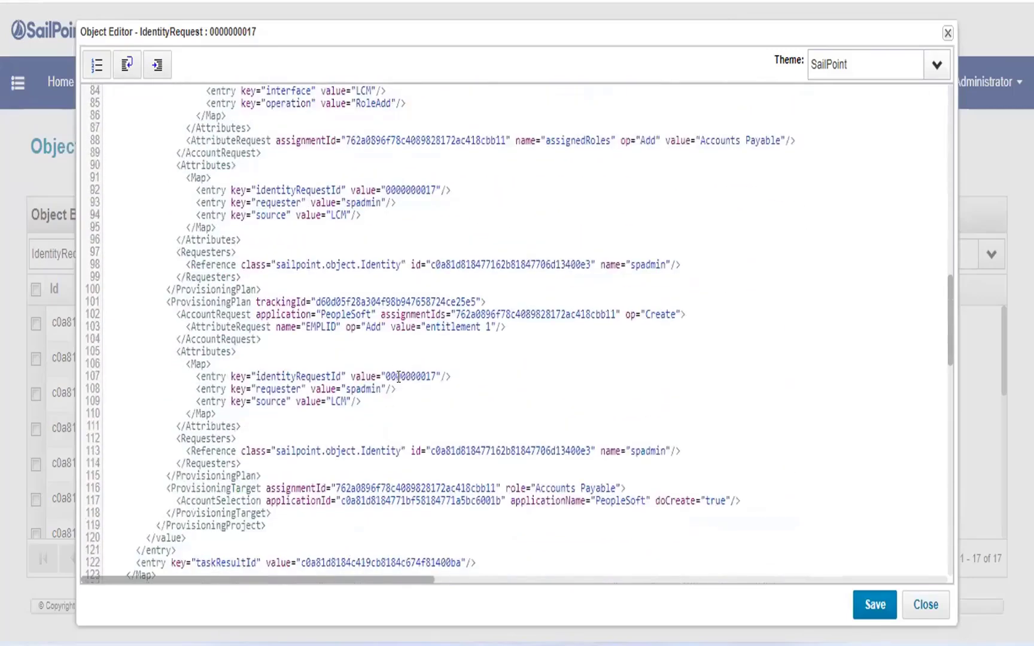
pyautogui.scroll(-7, 399, 377)
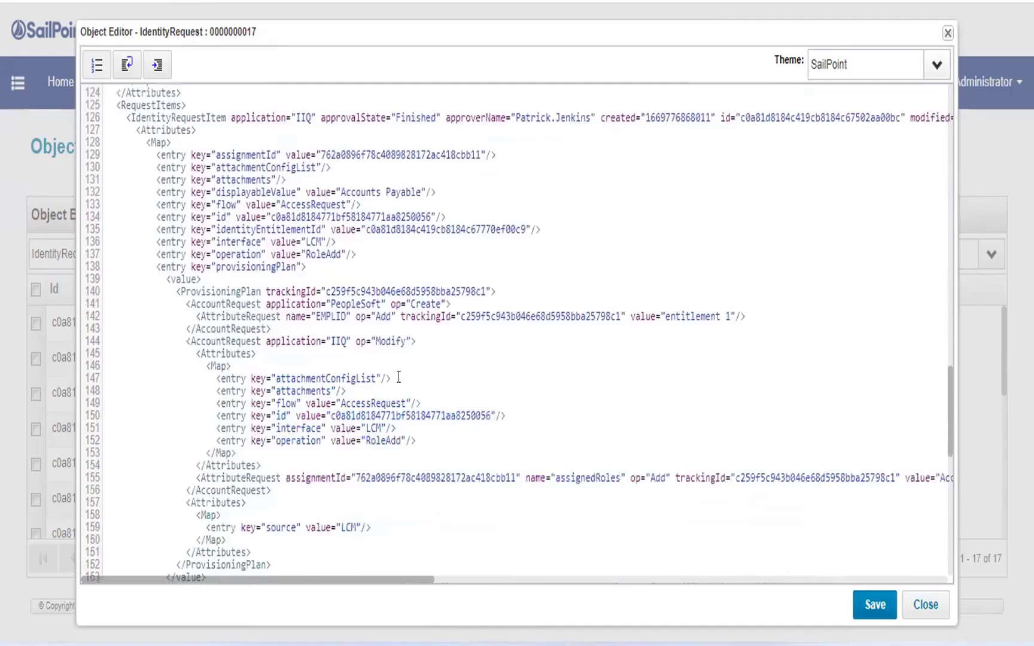
pyautogui.scroll(-1, 386, 373)
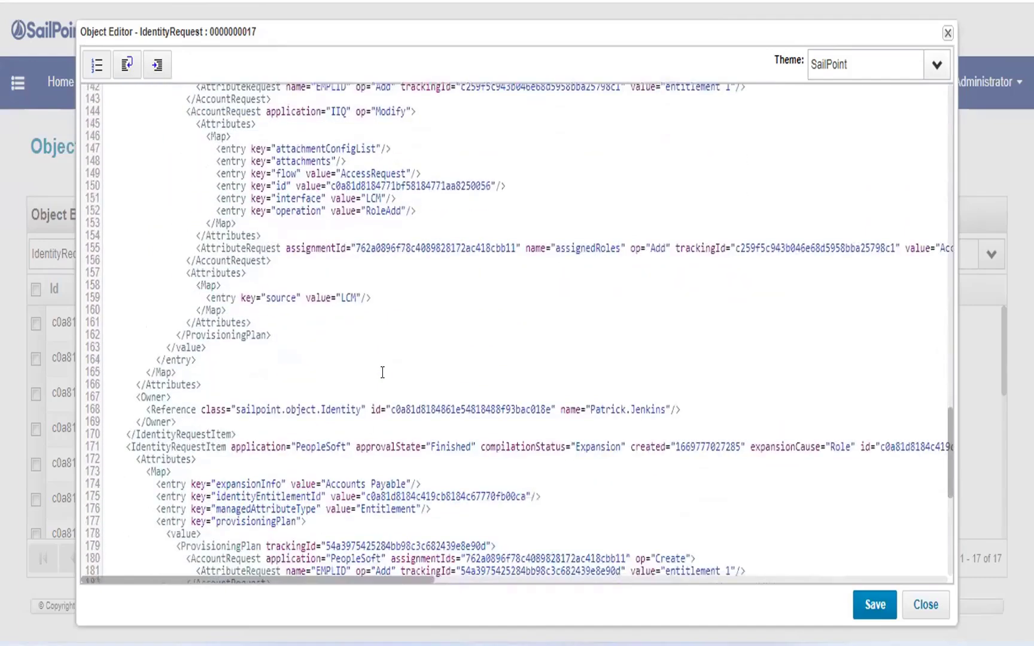
pyautogui.scroll(-6, 382, 372)
pyautogui.scroll(4, 327, 356)
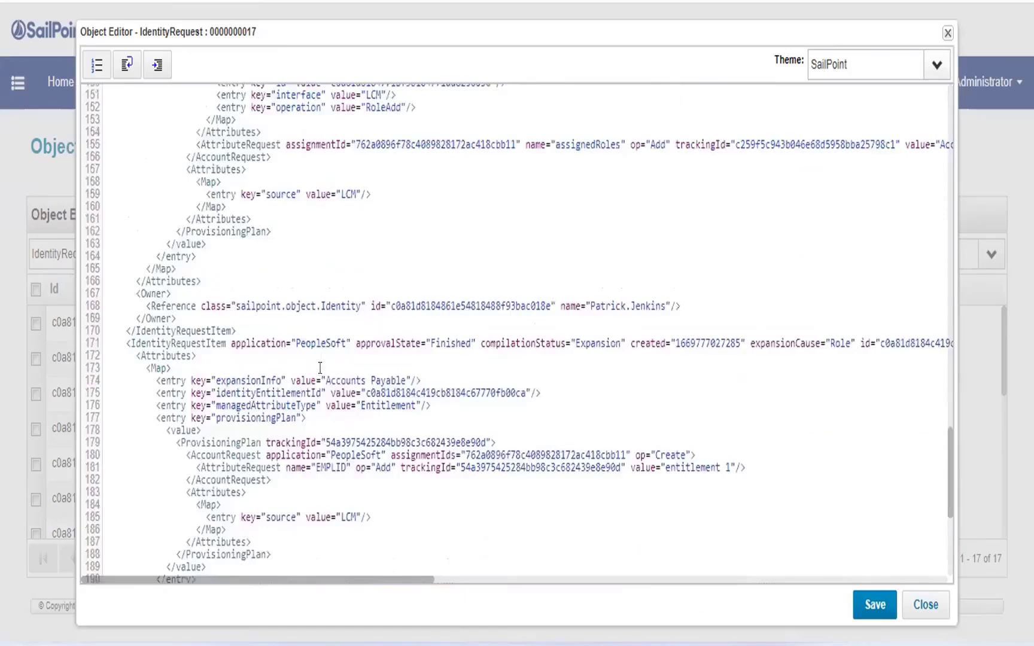
pyautogui.scroll(-2, 287, 389)
pyautogui.click(242, 451)
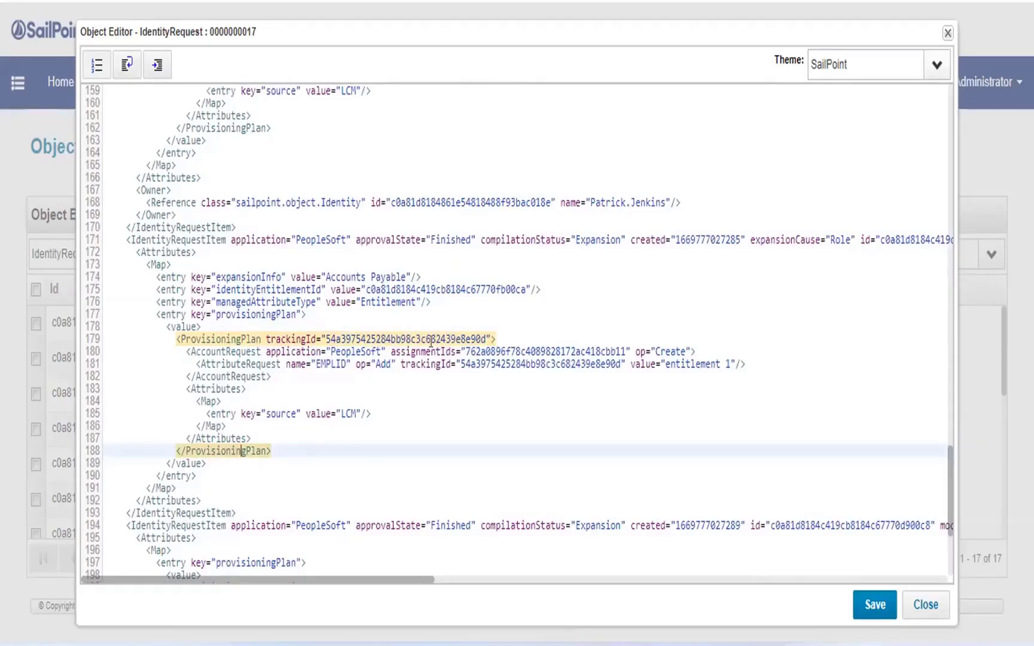
pyautogui.scroll(3, 298, 403)
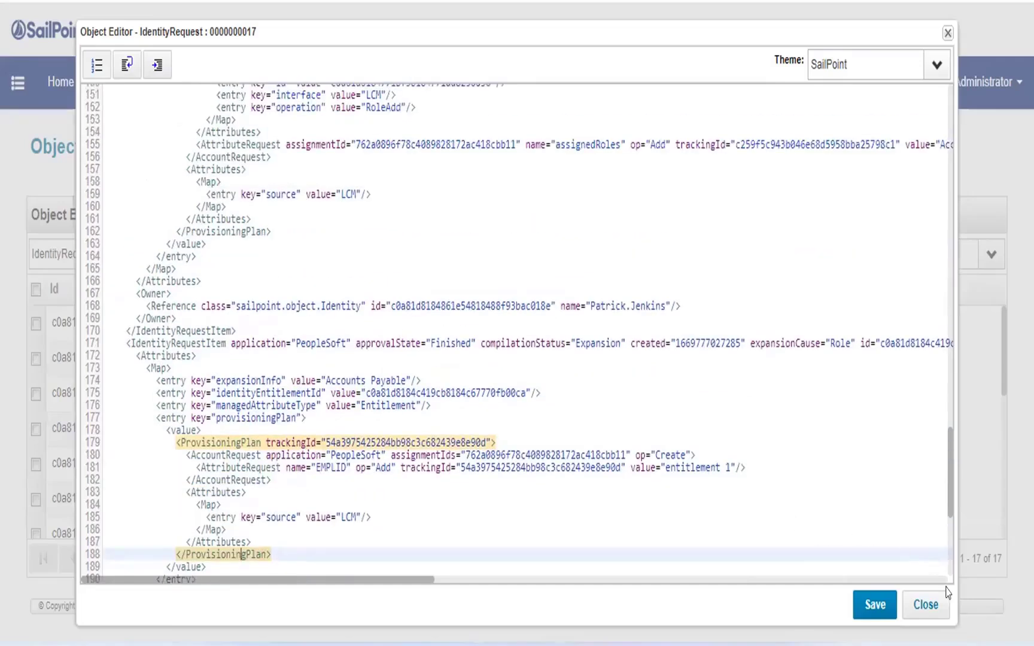
pyautogui.click(919, 601)
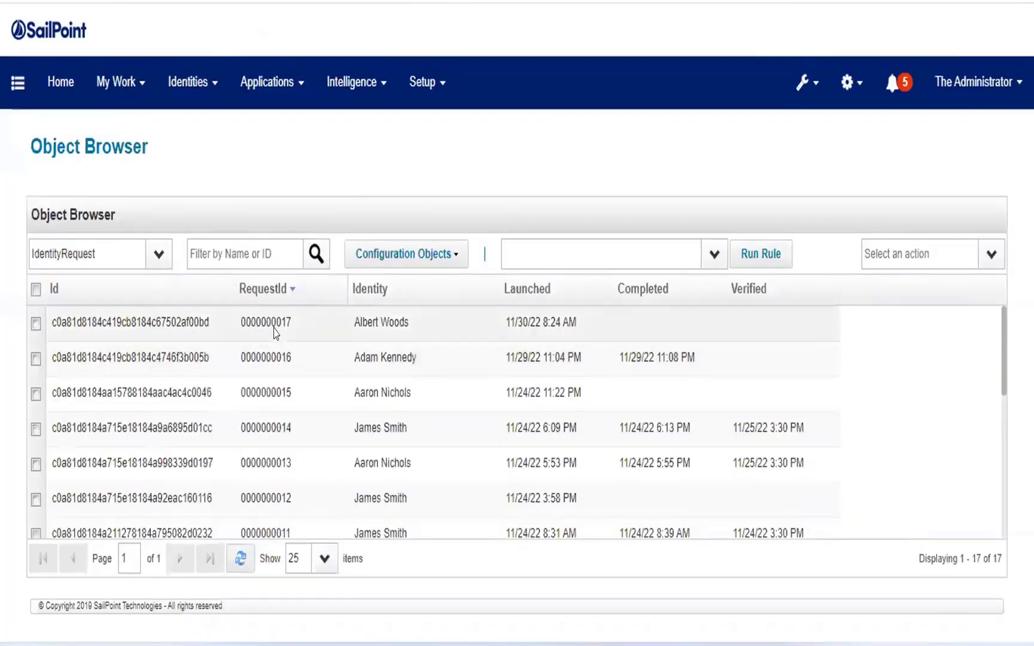
# Step: Reopen the same IdentityRequest object, review its provisionedProject entry once more, and close it
pyautogui.click(274, 331)
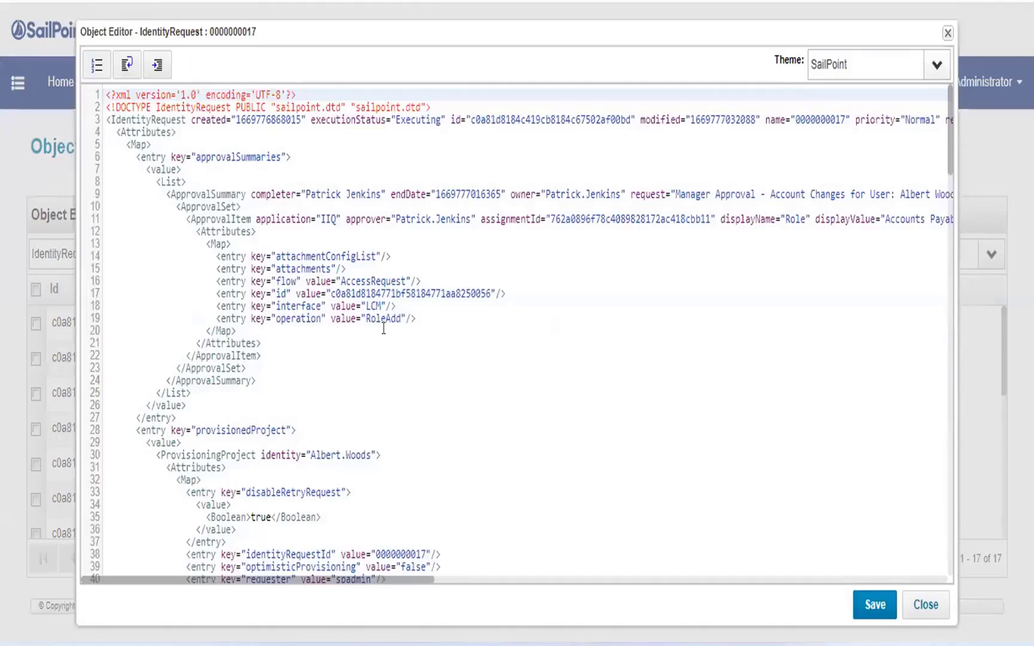
pyautogui.scroll(-3, 384, 329)
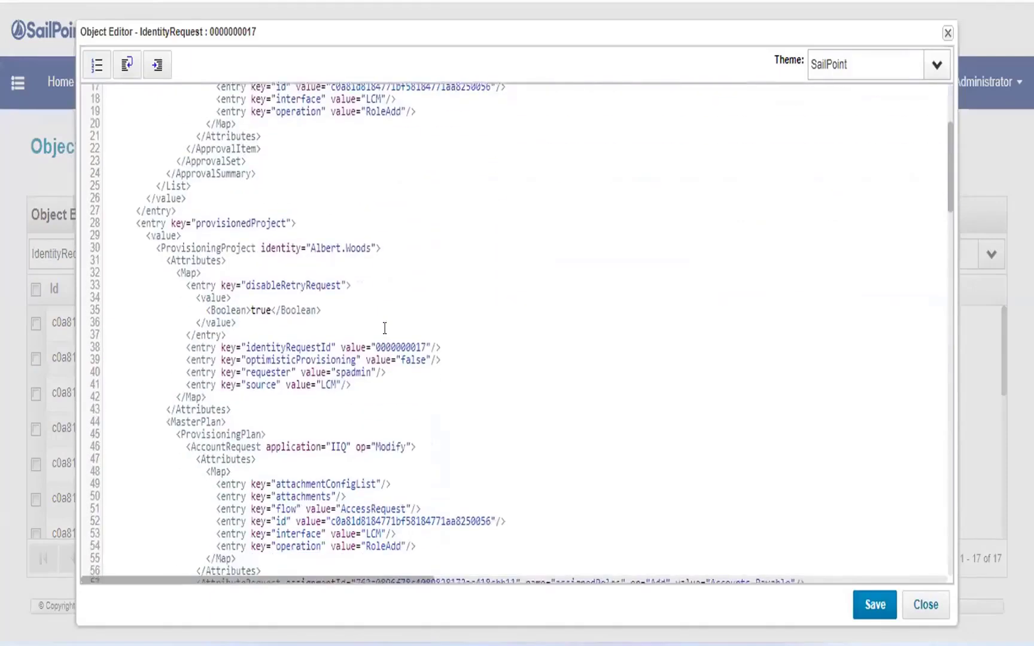
pyautogui.click(914, 606)
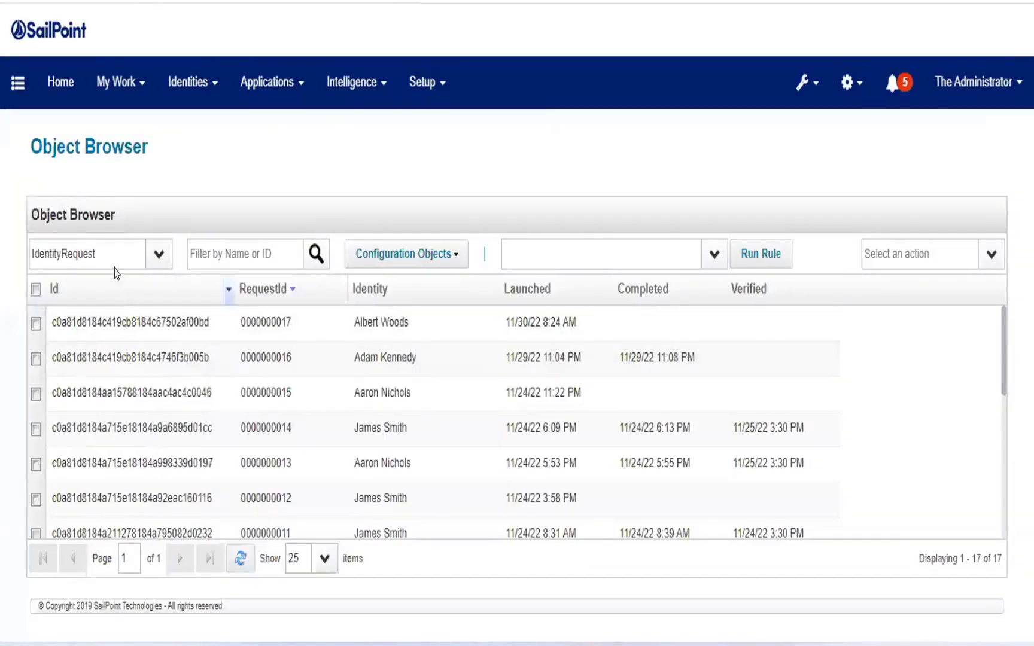
# Step: Switch the object type to Workflow, filter the list by "lcm p" and open the LCM Provisioning workflow
pyautogui.click(93, 252)
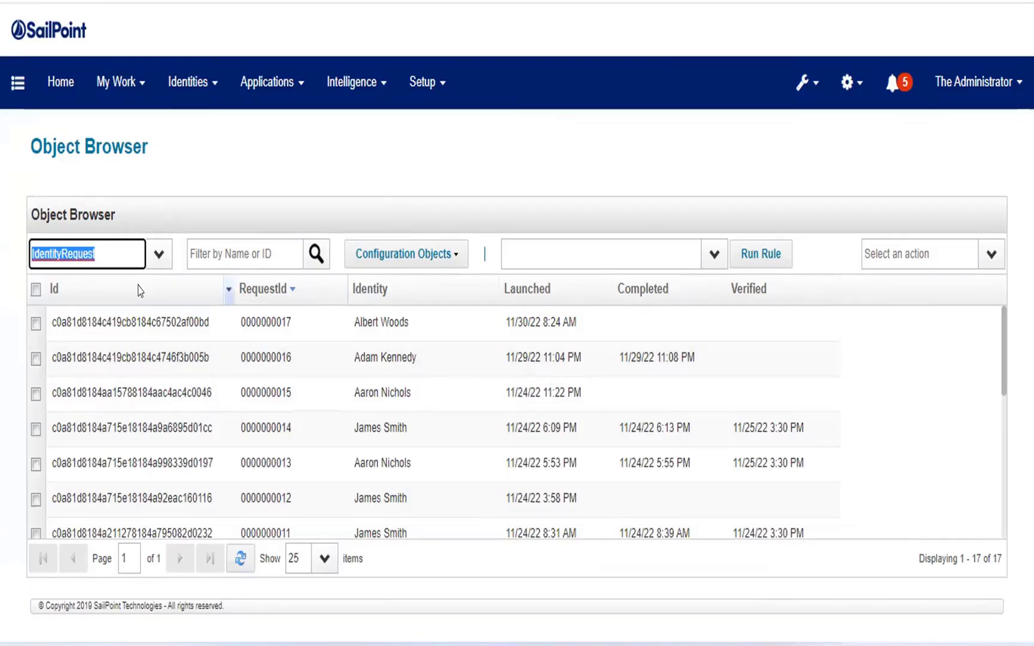
pyautogui.write('workf')
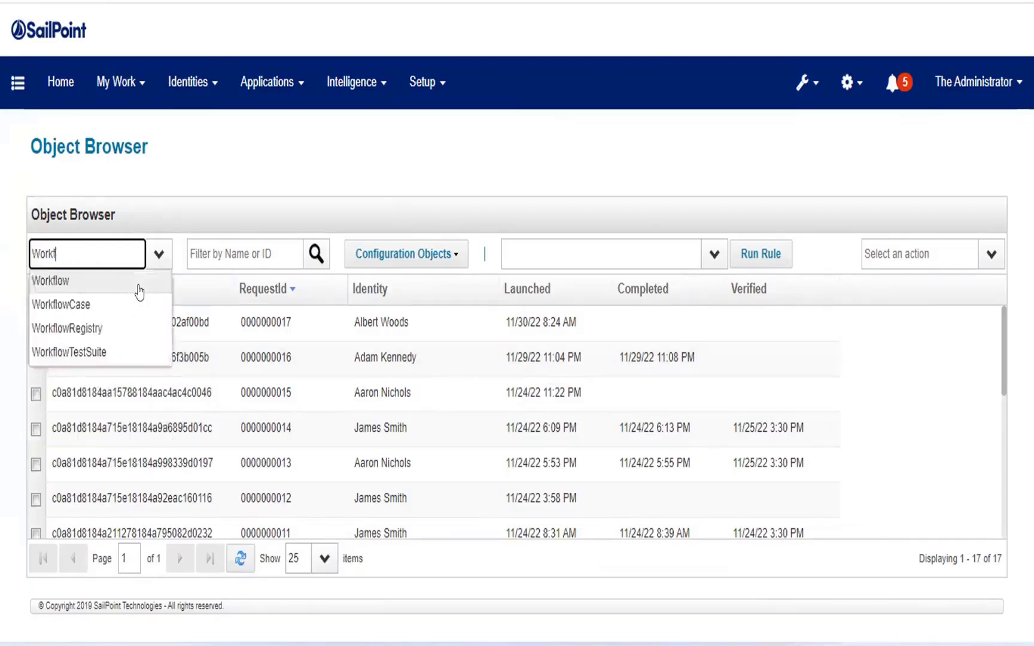
pyautogui.press('Tab')
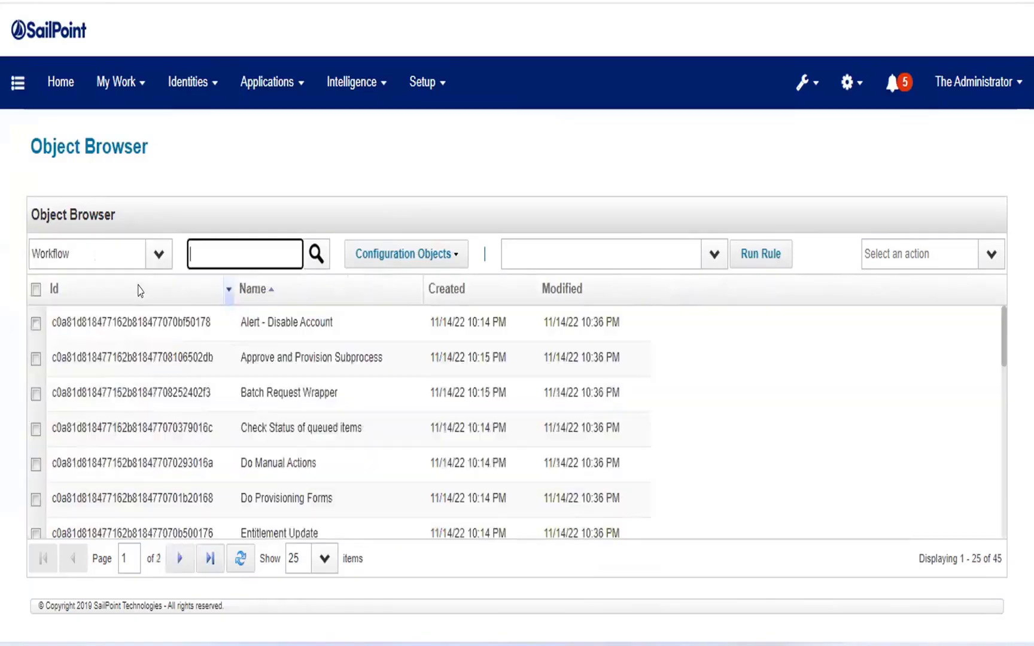
pyautogui.write('lcm p')
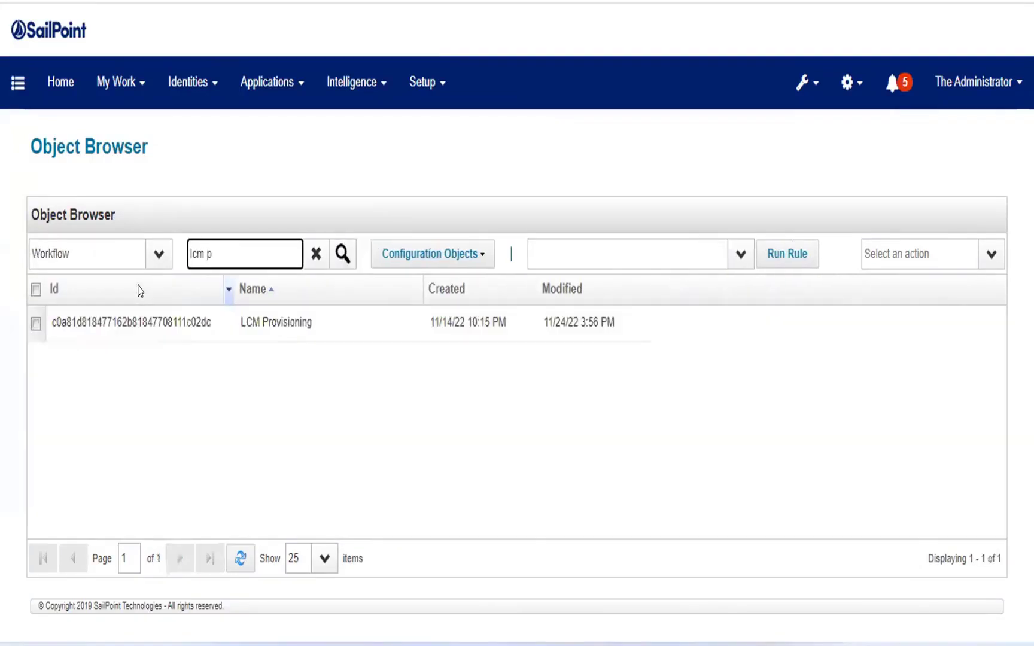
pyautogui.click(334, 338)
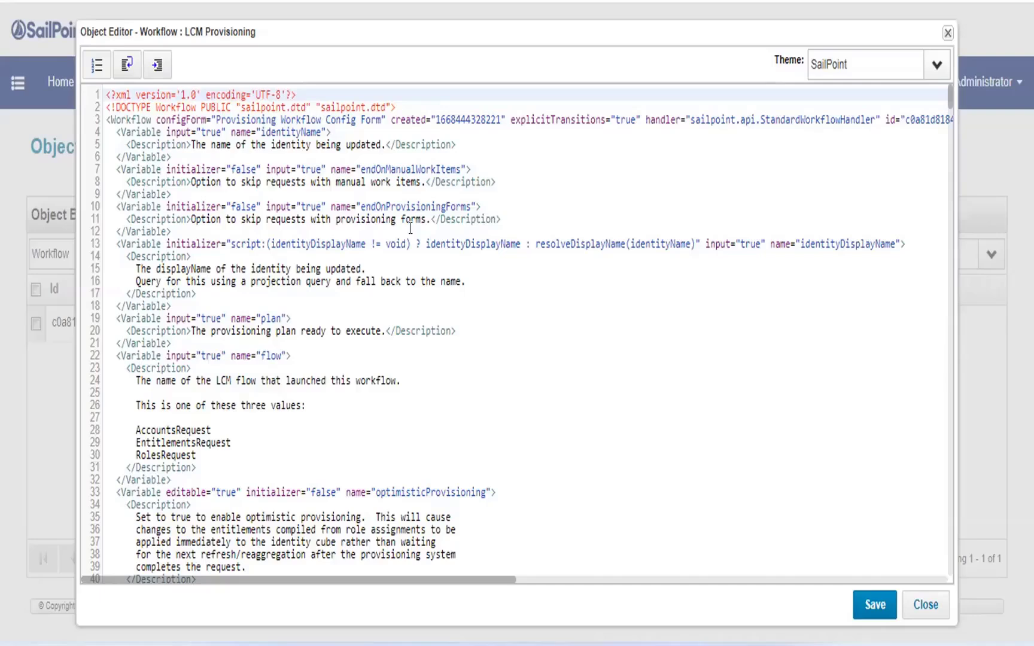
# Step: Examine the LCM Provisioning workflow's variables, from the provisioning options to the notification email templates, and close the object
pyautogui.moveTo(198, 171); pyautogui.dragTo(377, 570)
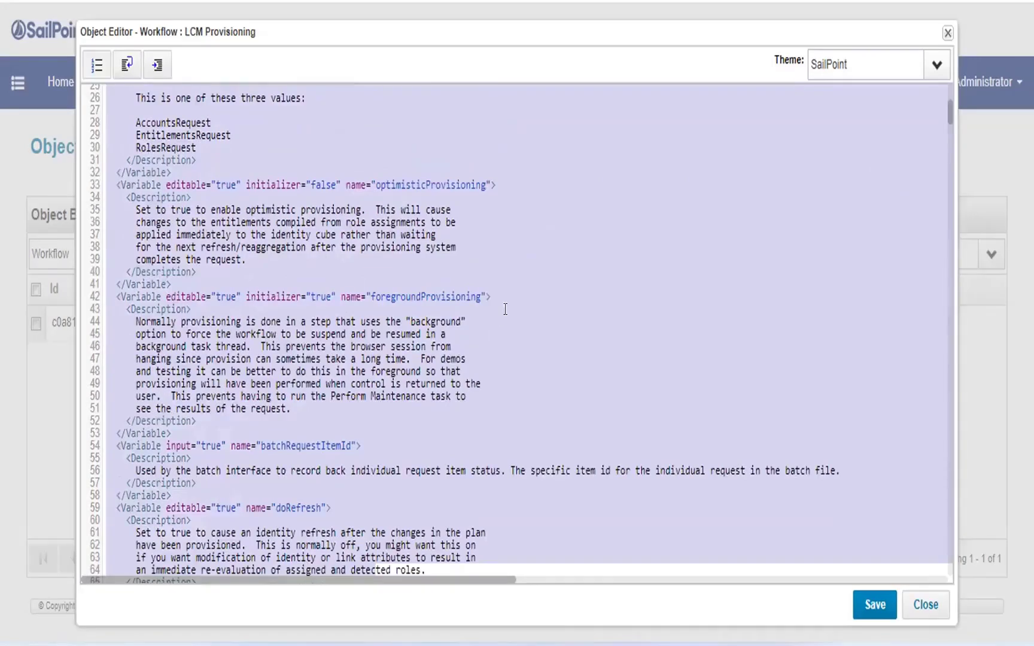
pyautogui.scroll(-3, 505, 309)
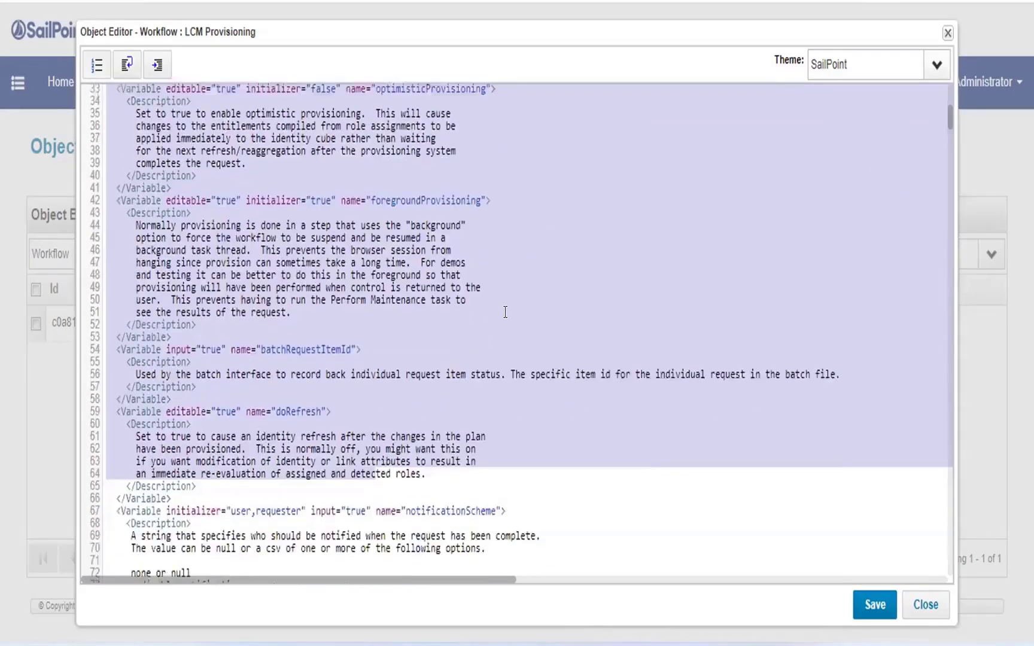
pyautogui.scroll(-6, 505, 312)
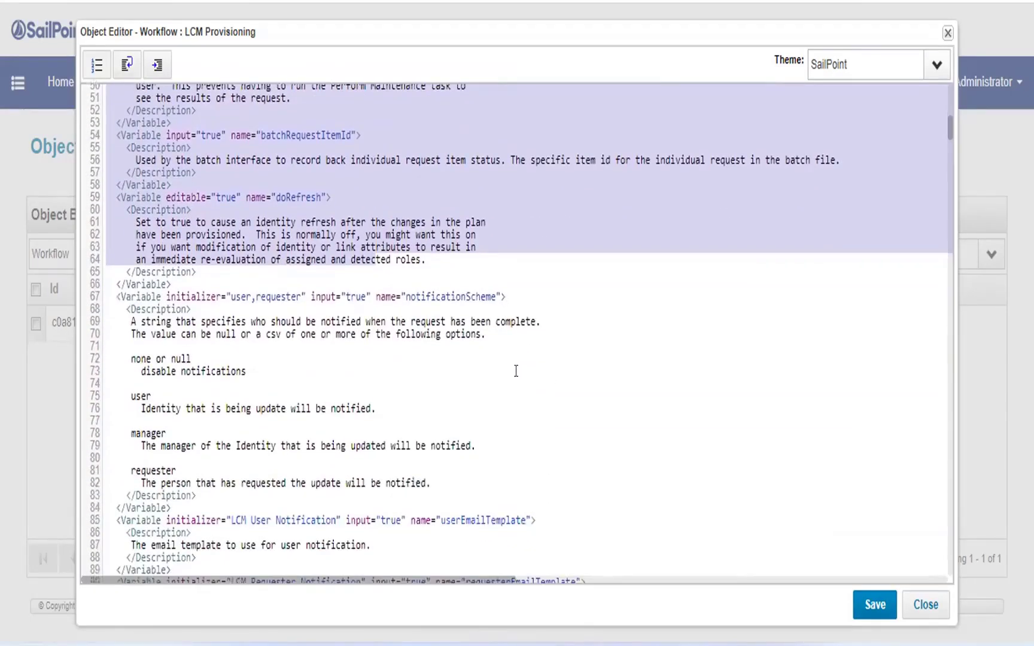
pyautogui.scroll(-3, 516, 368)
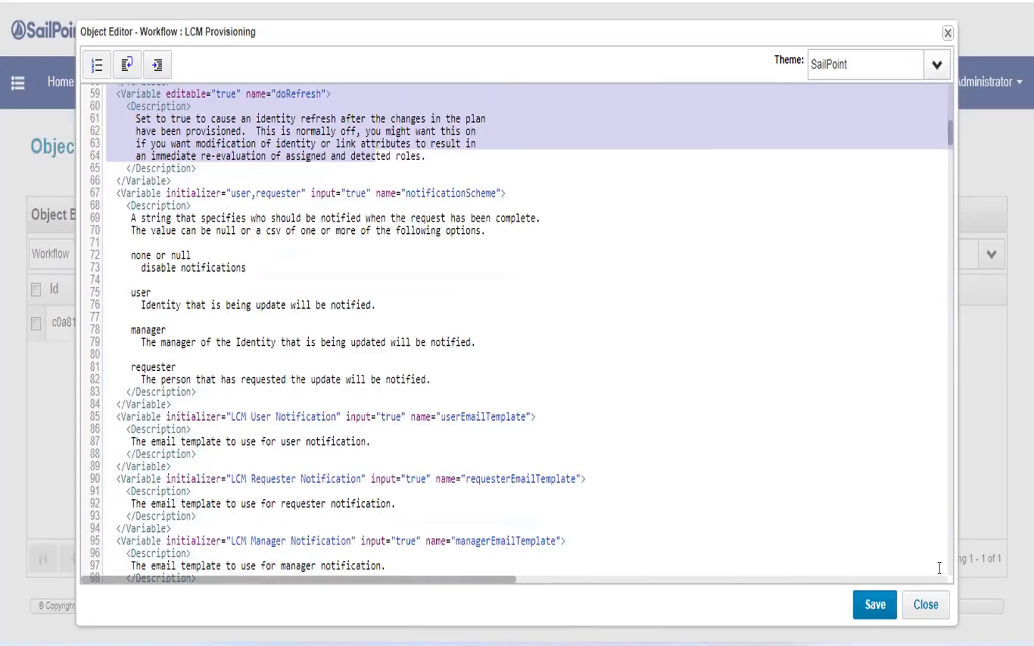
pyautogui.click(926, 605)
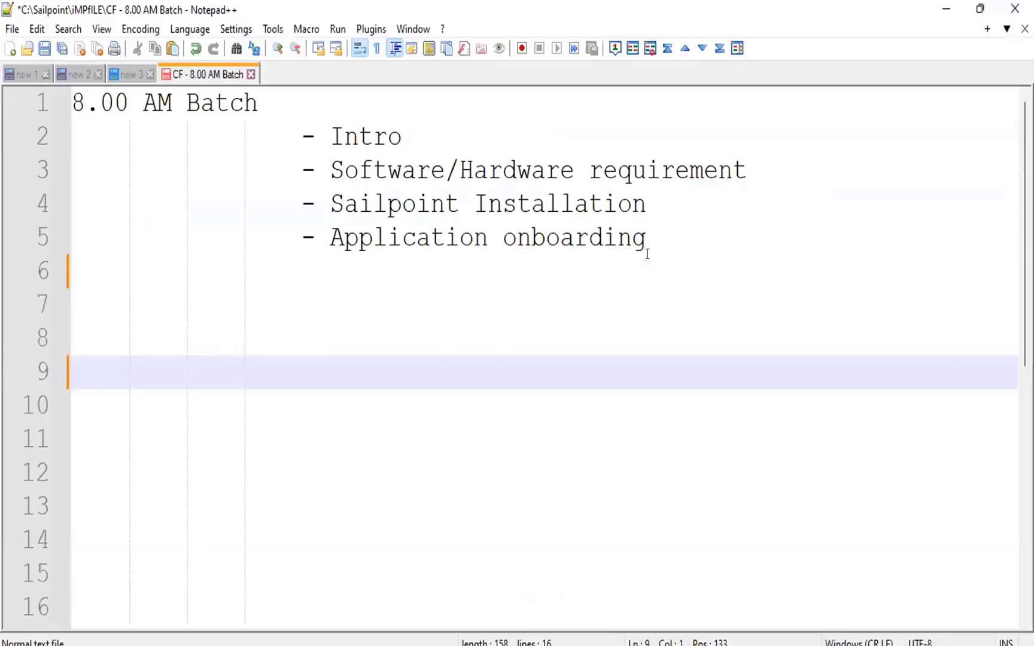
# Step: In the Notepad++ batch notes, add the bullet "- Ent / Role creation" below "Application onboarding"
pyautogui.click(652, 241)
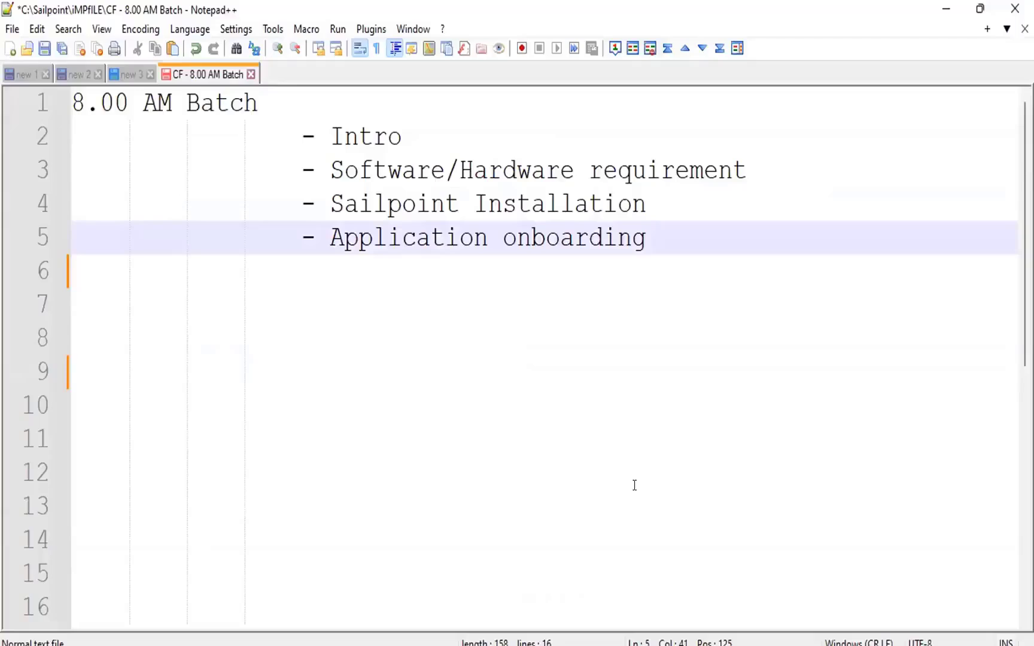
pyautogui.press('Return')
pyautogui.write('-')
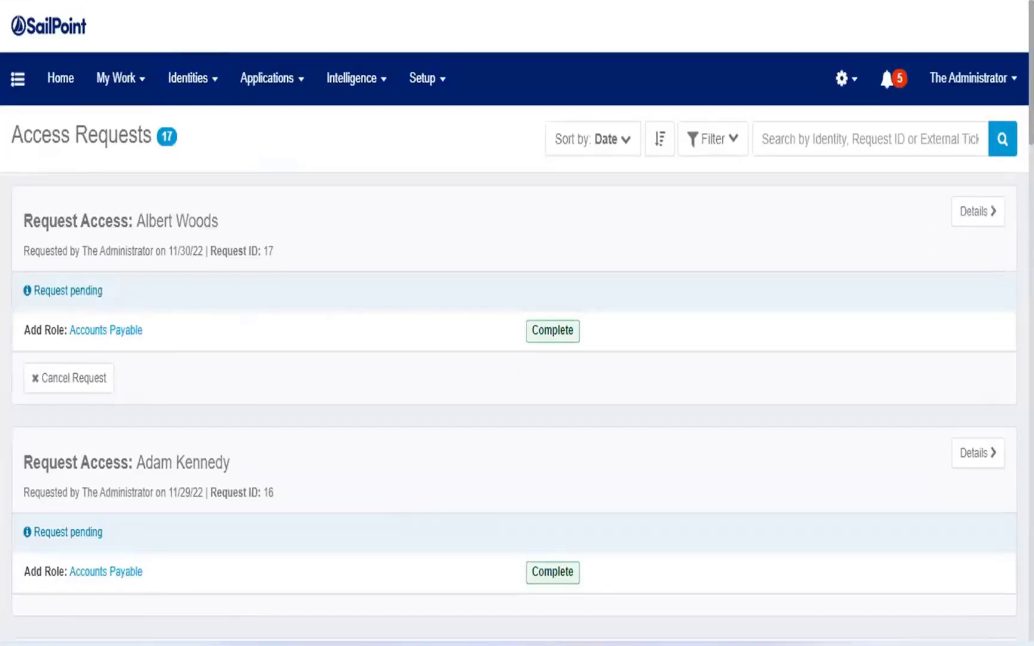
pyautogui.moveTo(188, 79)
pyautogui.click(203, 129)
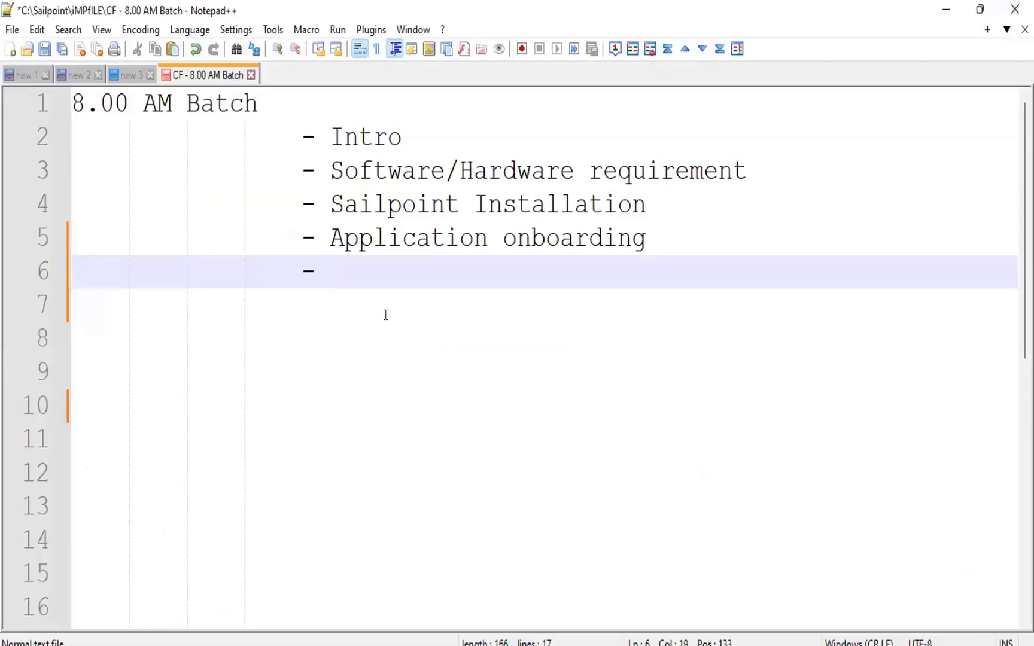
pyautogui.write('Ent / Rol')
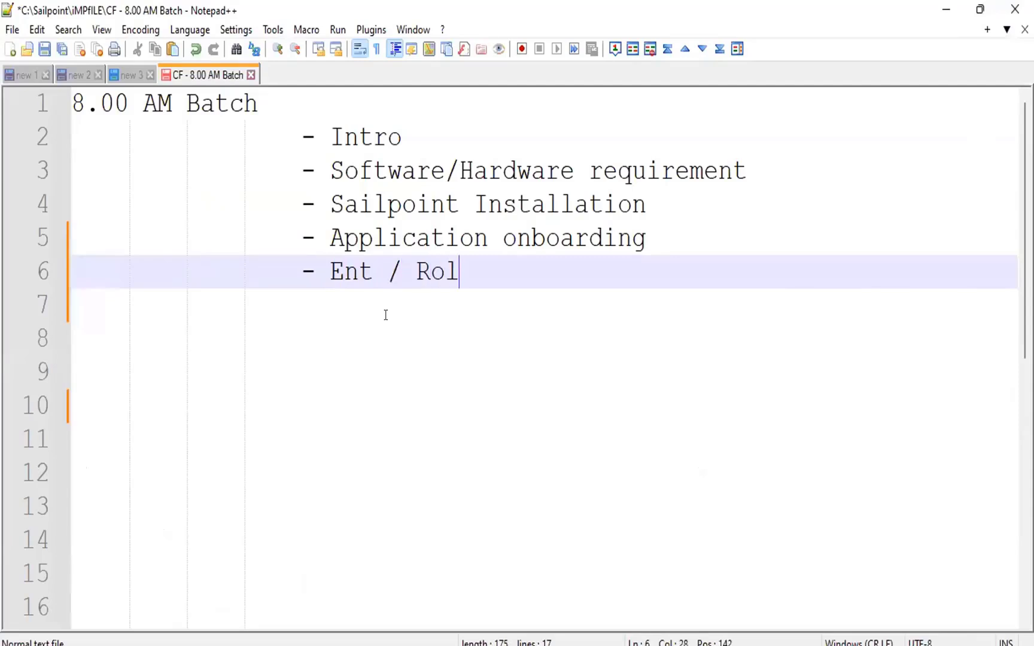
pyautogui.write('e creation')
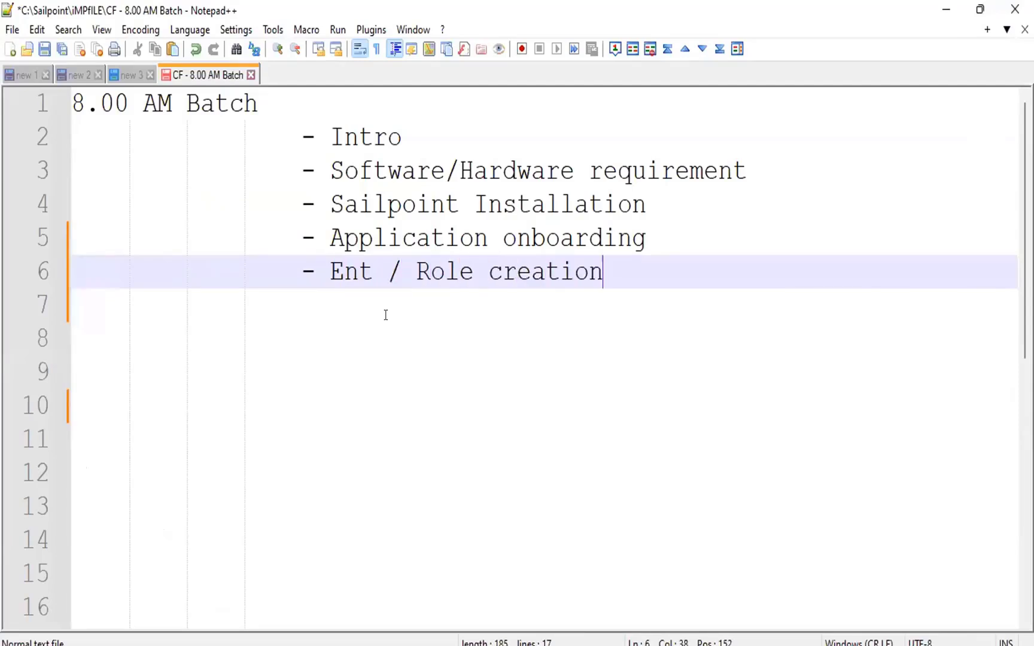
# Step: Add the bullet "- Access request, Approval" below the role creation bullet
pyautogui.press('Return')
pyautogui.write('- ')
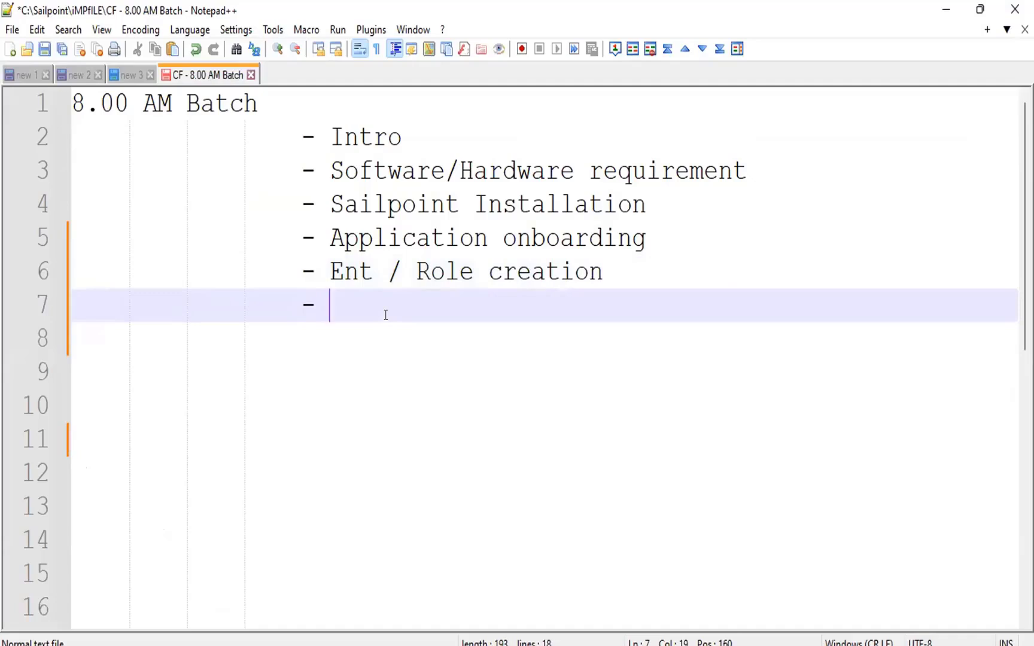
pyautogui.write('Access')
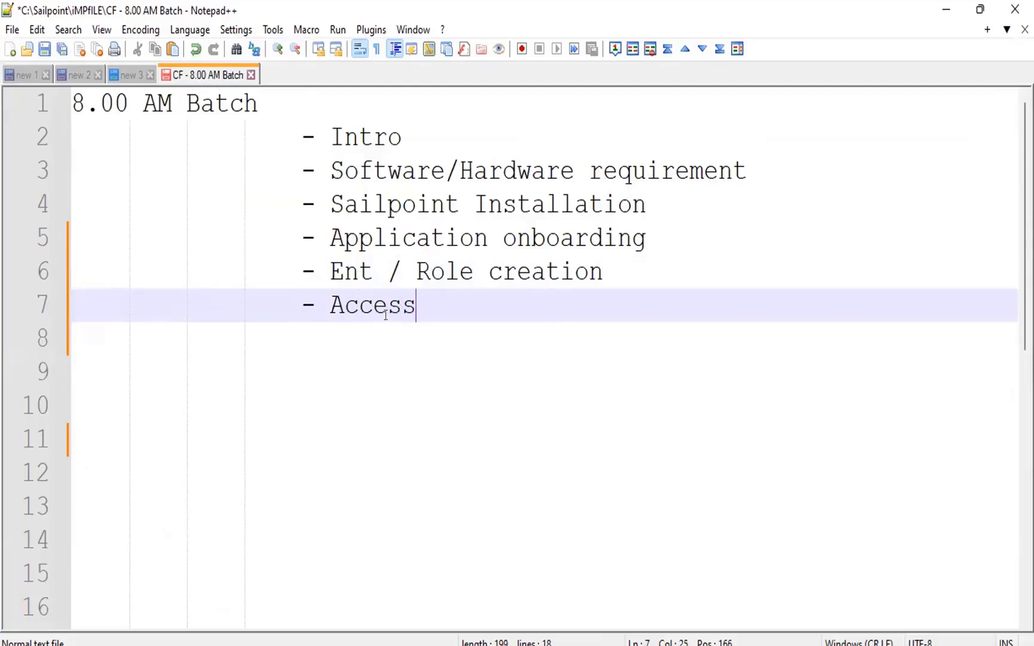
pyautogui.write(' request')
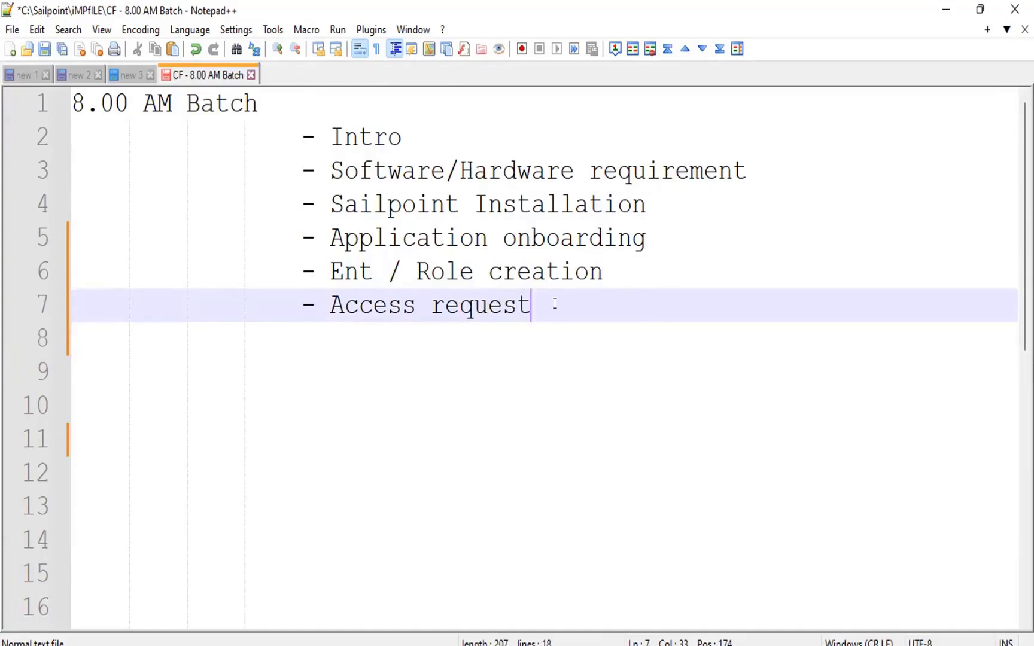
pyautogui.write(', Ap')
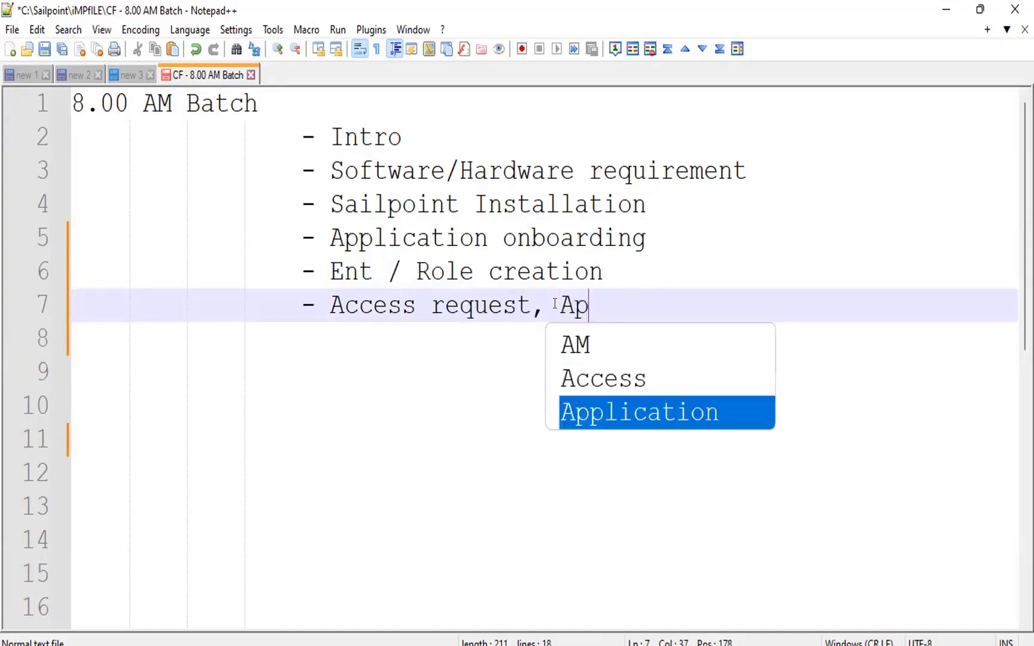
pyautogui.write('proval')
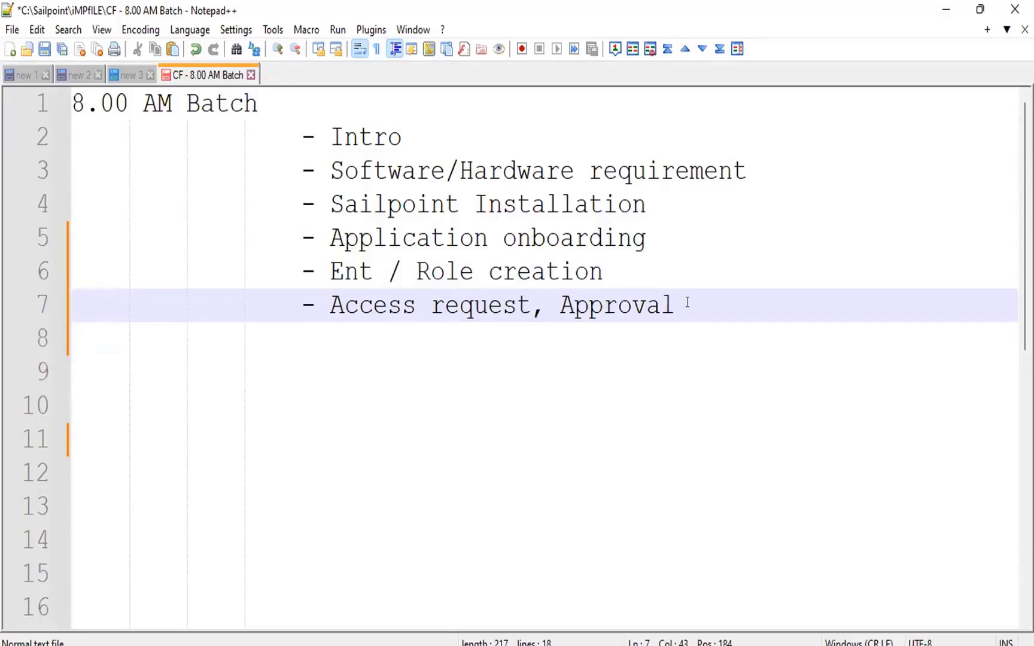
# Step: Write an unindented "Ent :" line on line 9, one blank line below the bullets, and select the word "Ent"
pyautogui.press('Return')
pyautogui.press('Return')
pyautogui.press('BackSpace')
pyautogui.press('BackSpace')
pyautogui.press('BackSpace')
pyautogui.press('BackSpace')
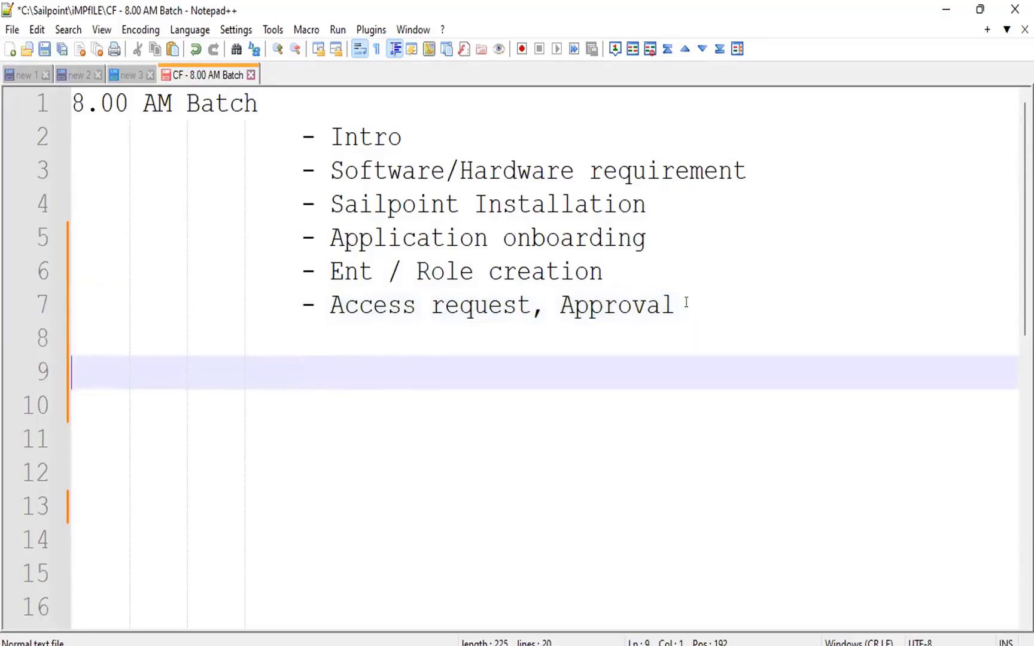
pyautogui.write('Ent ')
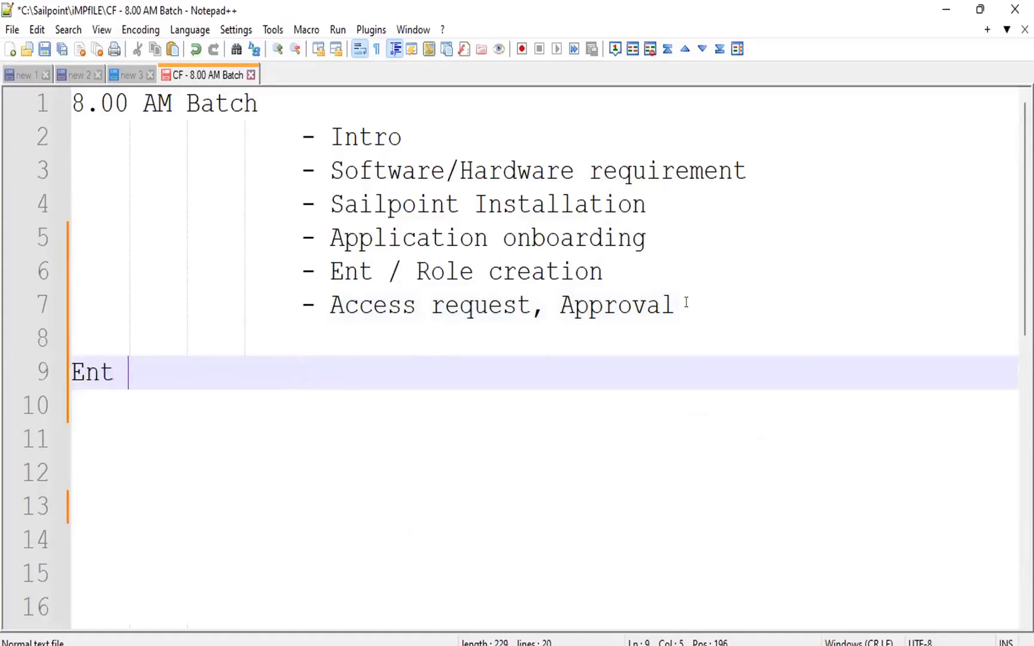
pyautogui.write(':')
pyautogui.moveTo(118, 371); pyautogui.dragTo(41, 374)
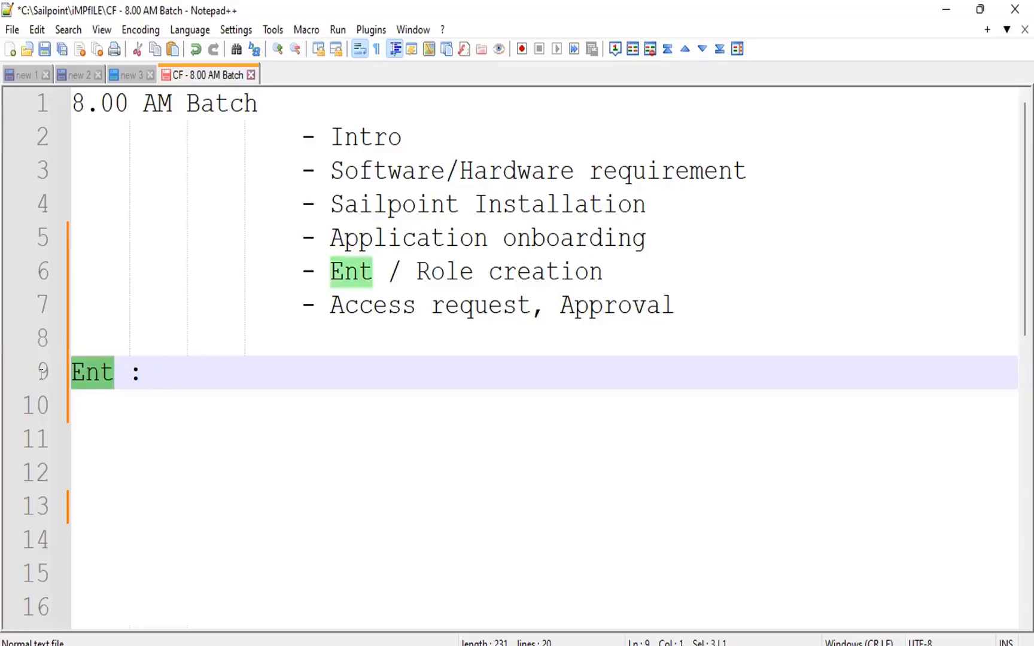